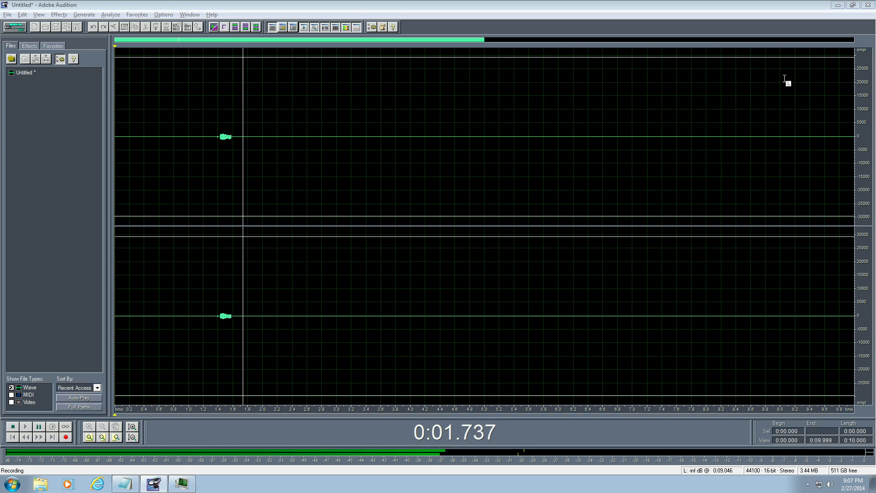
- Minimize the Adobe Audition window so the Windows desktop shows
left_click(839, 5)
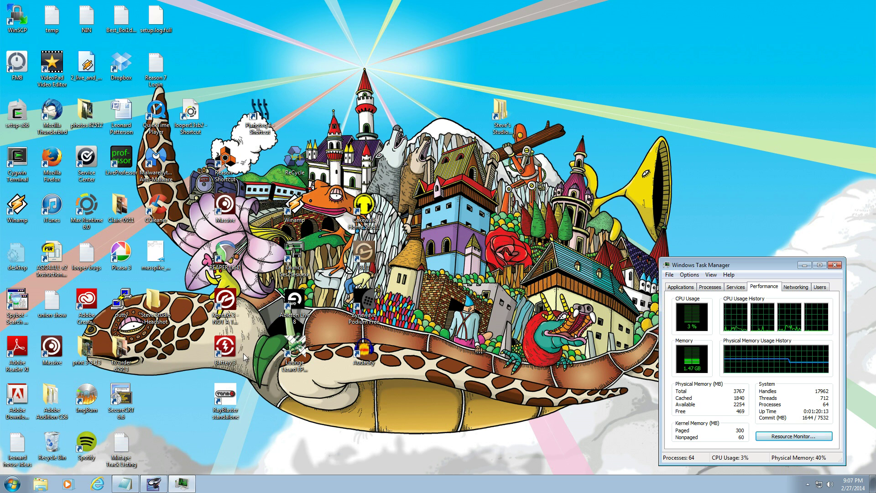
- Launch REAPER and insert a new track into the empty project
double_click(224, 254)
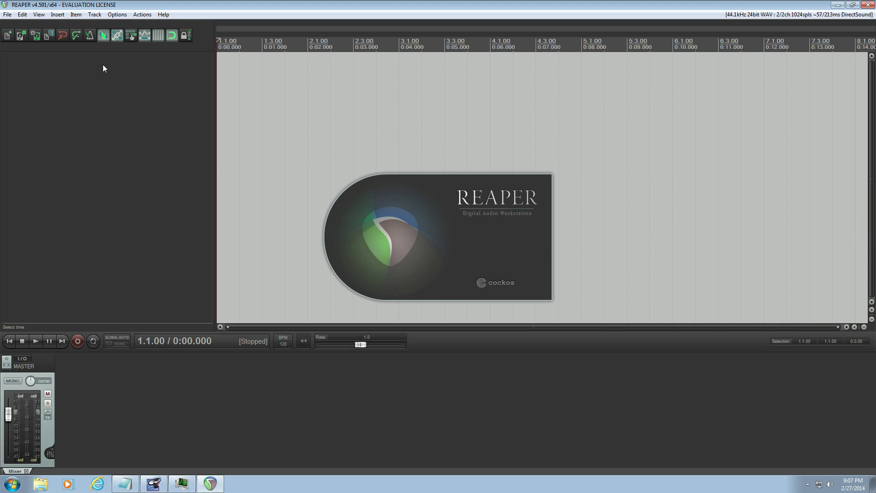
left_click(91, 15)
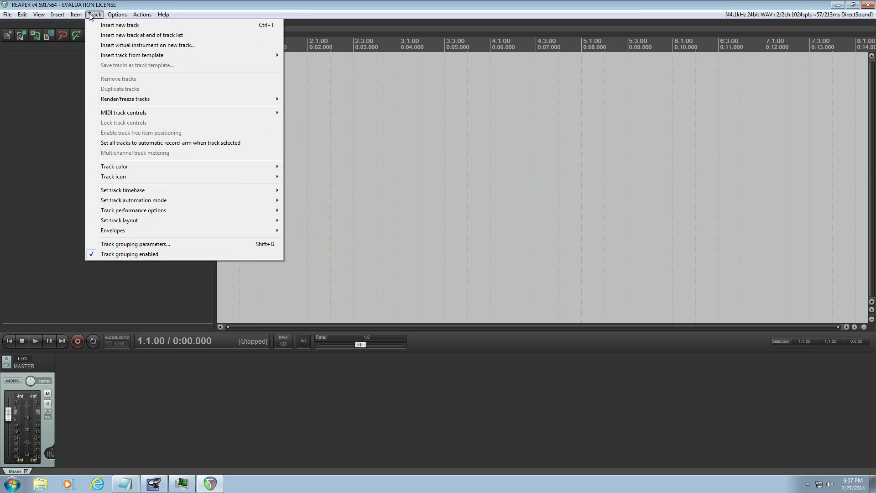
mouse_move(40, 18)
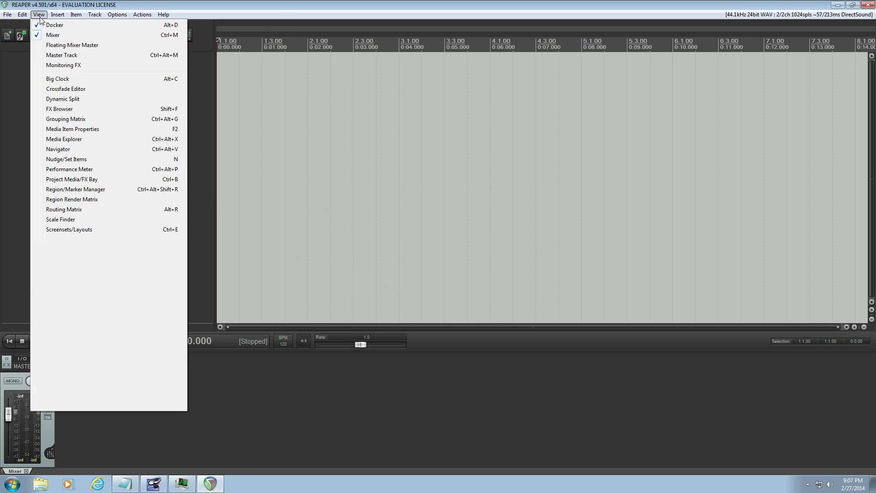
mouse_move(94, 15)
left_click(131, 159)
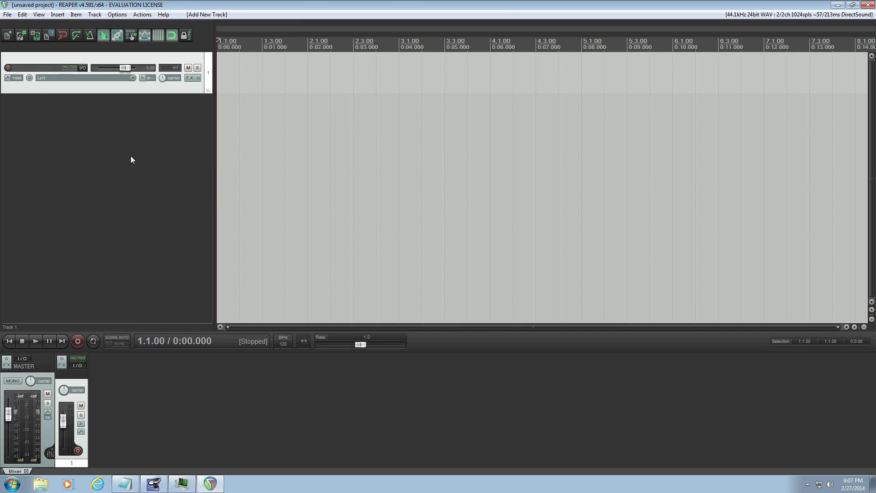
- Rename track 1 to 'Reason Master'
double_click(36, 67)
type("Reason Master")
key("Return")
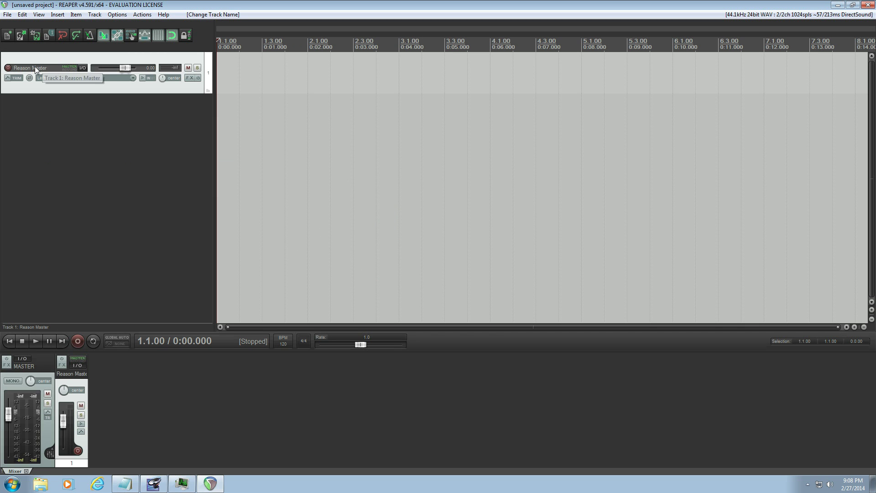
- Add the ReWire: Reason plug-in to Reason Master and start Reason with Internet verification
left_click(190, 78)
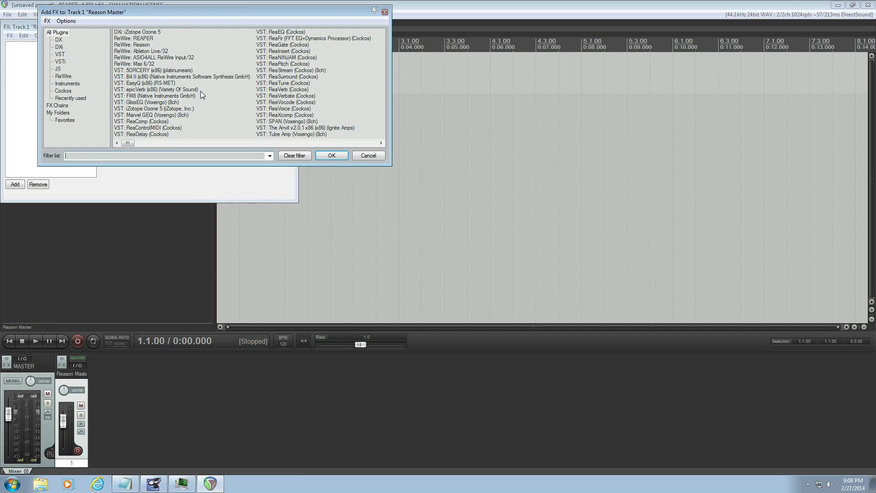
left_click(64, 76)
left_click(142, 40)
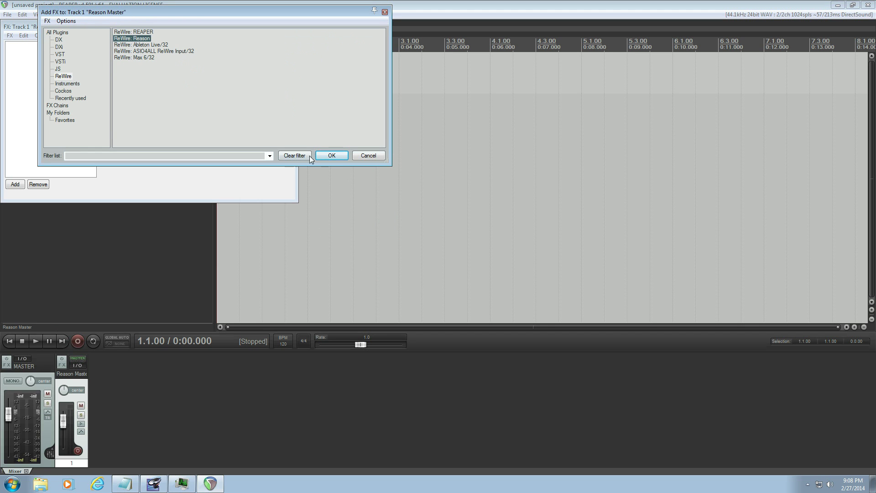
left_click(340, 158)
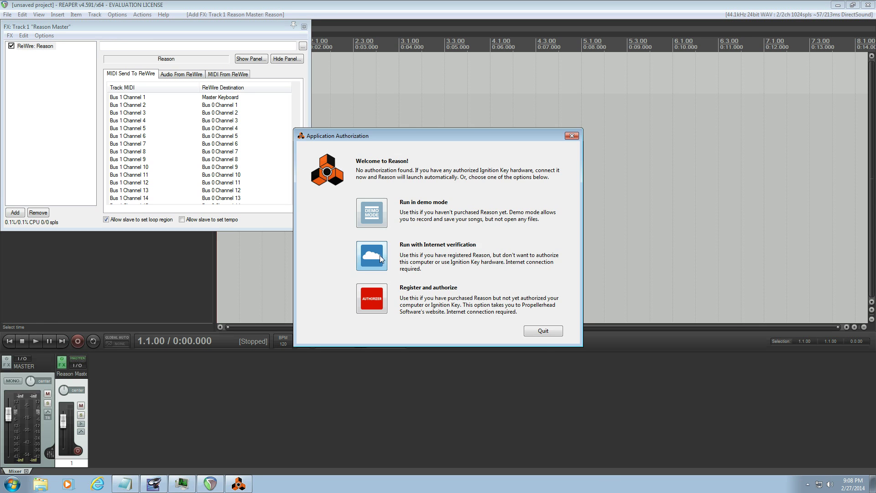
left_click(373, 258)
key("Escape")
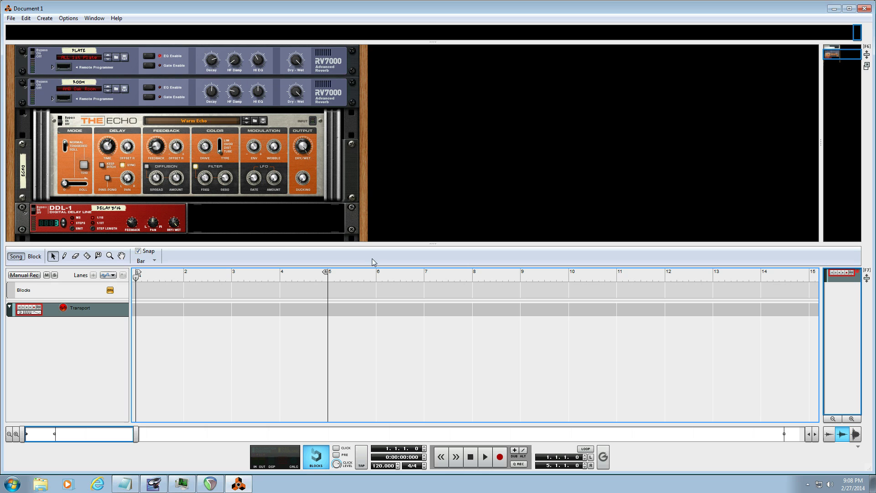
- Load No Stalgia.reason from Reason's recent files list
left_click(10, 18)
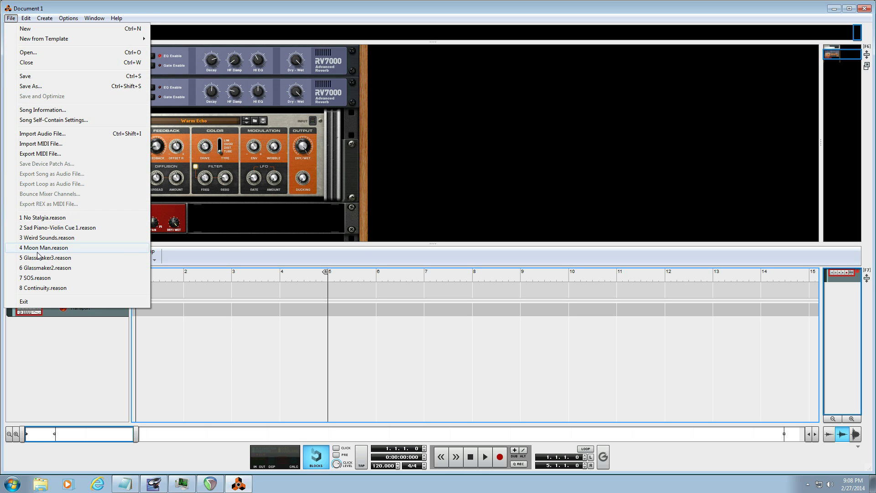
left_click(48, 219)
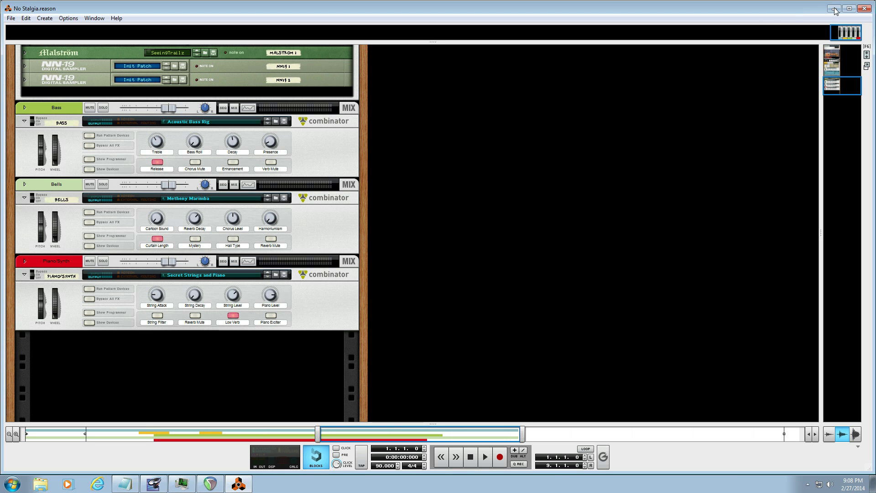
- Switch Reason to the sequencer view and move the navigator back toward the song start
left_click(834, 9)
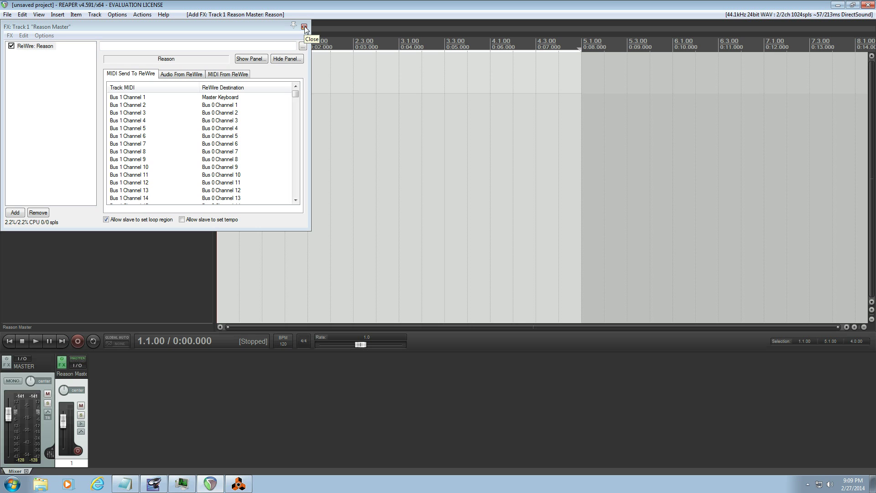
left_click(238, 484)
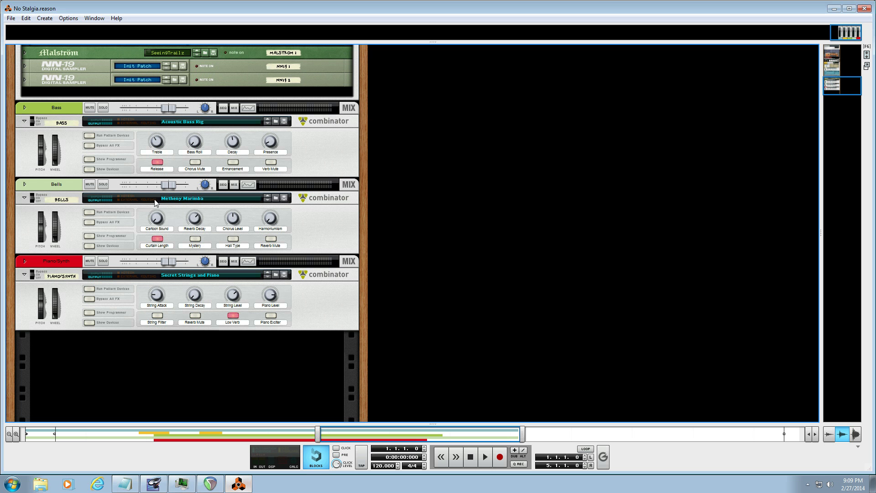
scroll(176, 221, "up", 4)
left_click(94, 18)
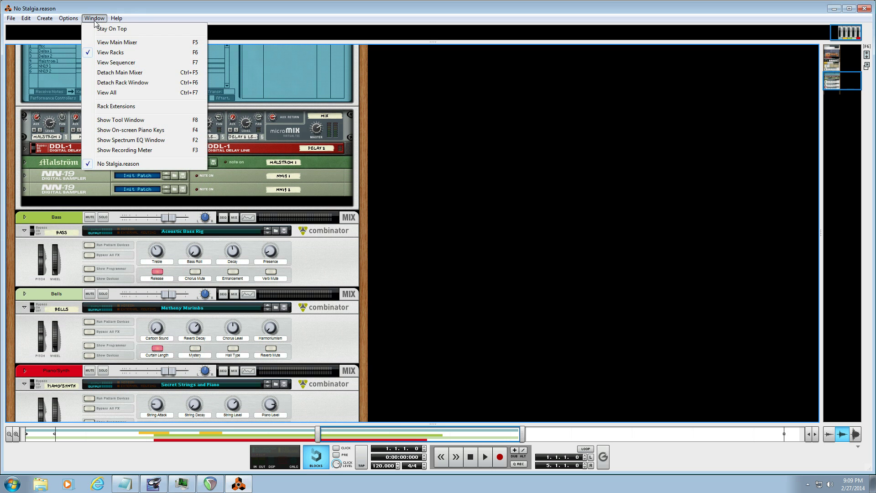
left_click(104, 63)
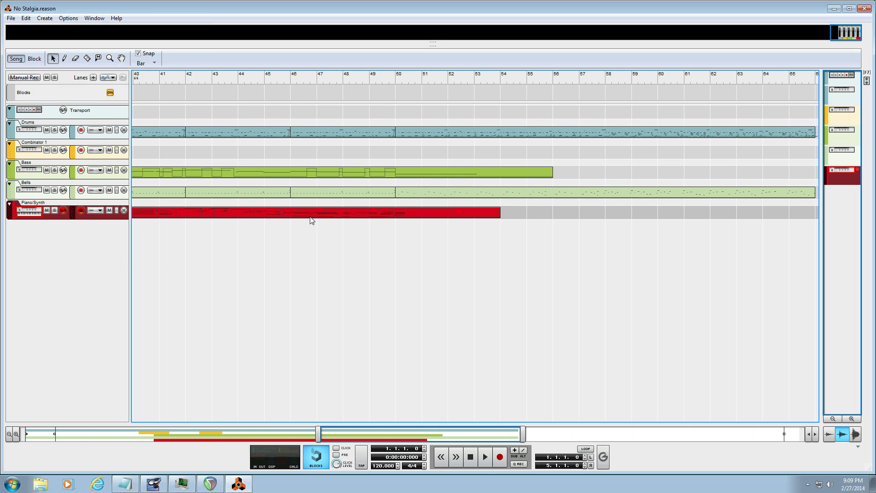
left_click_drag(353, 439, 111, 439)
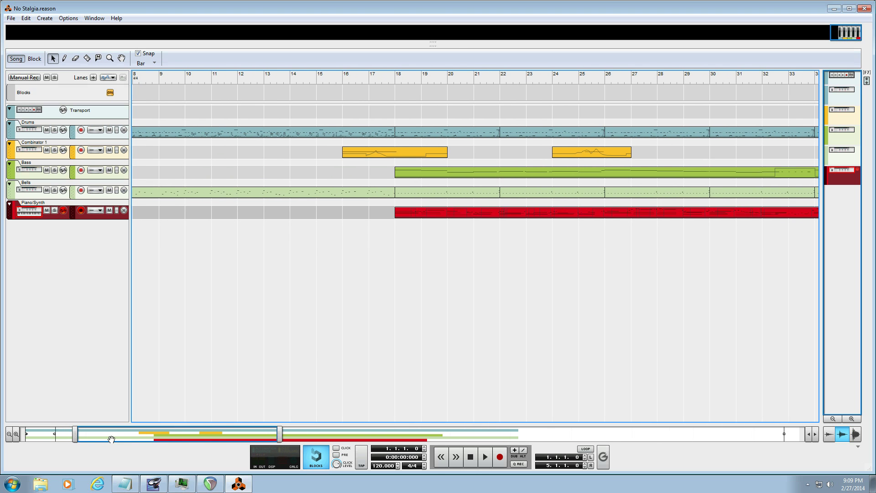
- Minimize Reason and close REAPER's ReWire plug-in window
left_click(835, 8)
left_click(304, 27)
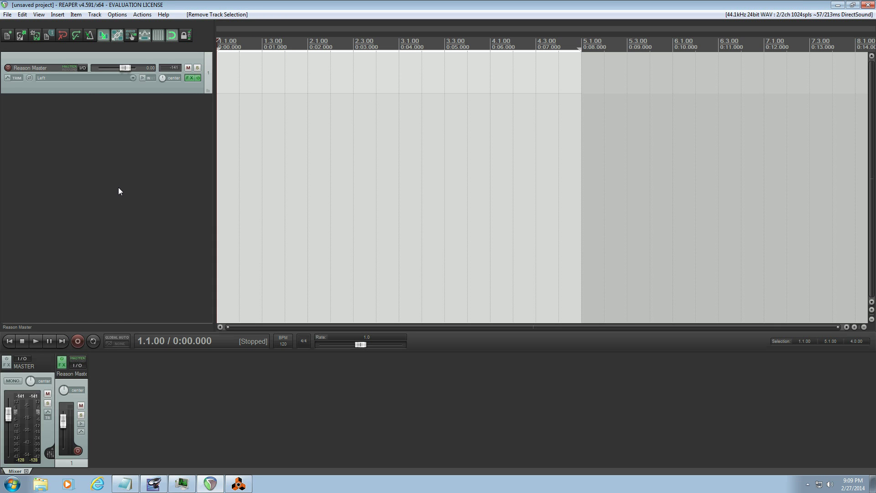
- Add five new tracks and name track 2 'Reason 1-2'
key("ctrl+t")
key("ctrl+t")
key("ctrl+t")
key("ctrl+t")
key("ctrl+t")
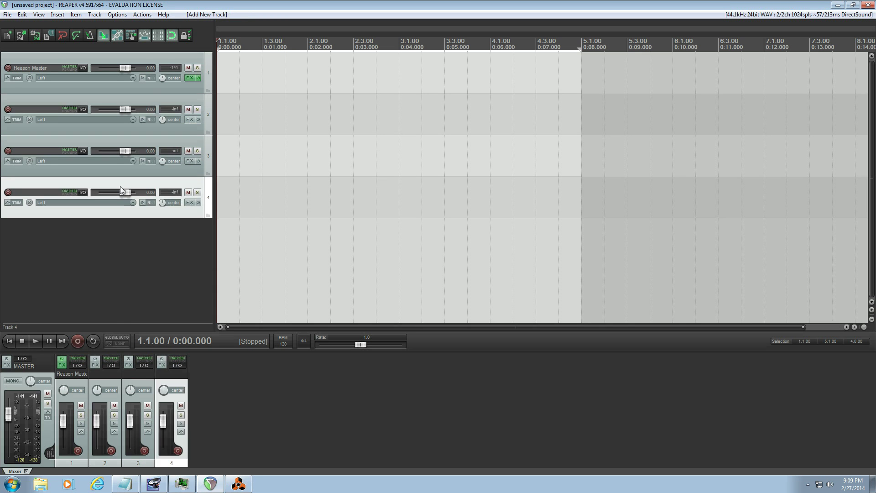
double_click(36, 110)
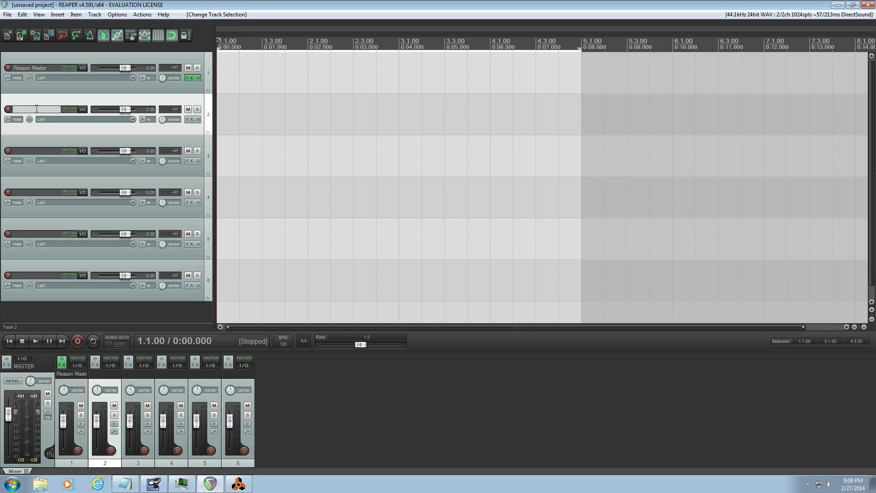
type("Reason 1-2")
key("Return")
key("ctrl+c")
- Name track 3 'Reason 3-4', correcting the stray character
double_click(38, 155)
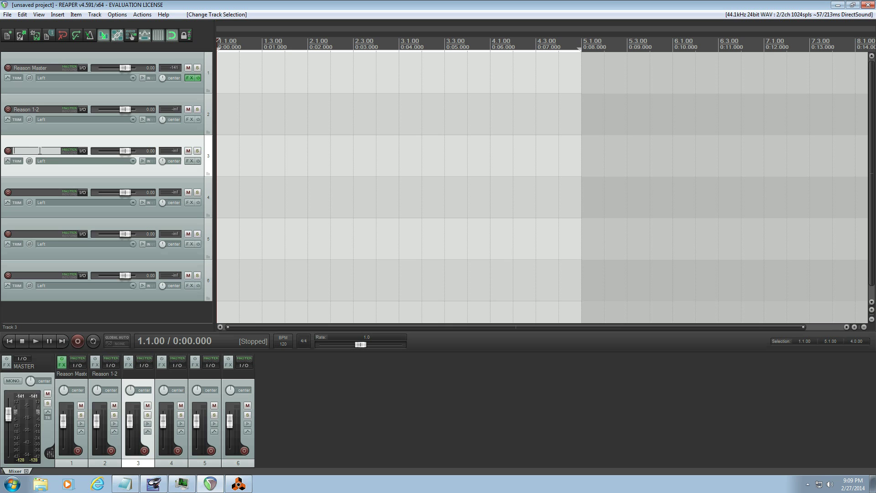
key("ctrl+v")
type("3-4")
key("Return")
left_click(38, 150)
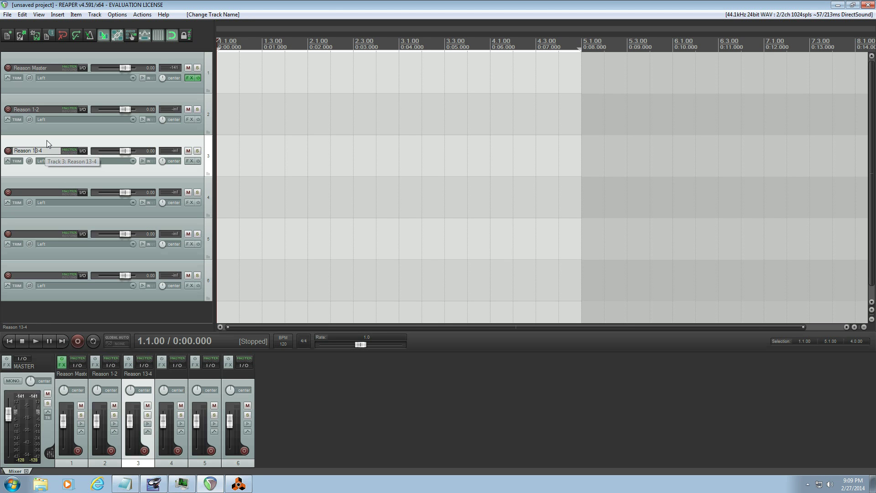
key("BackSpace")
key("Return")
- Name track 4 'Reason 5-6' and track 5 'Reason 7-8'
double_click(38, 192)
key("ctrl+v")
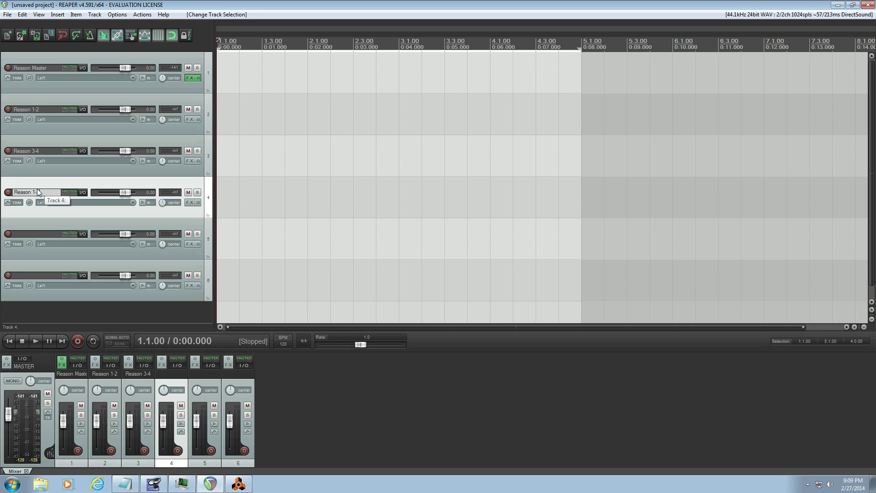
type("5-6")
key("Return")
left_click(46, 234)
double_click(46, 233)
type("Reason 7-8")
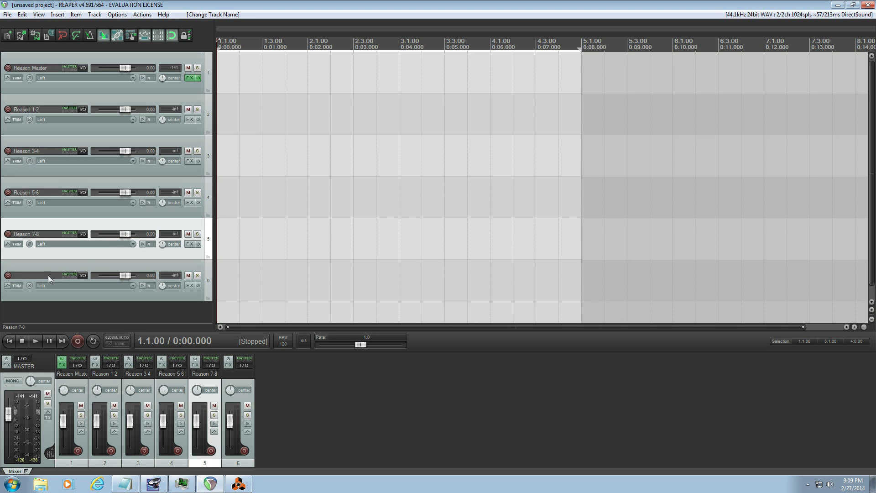
double_click(46, 275)
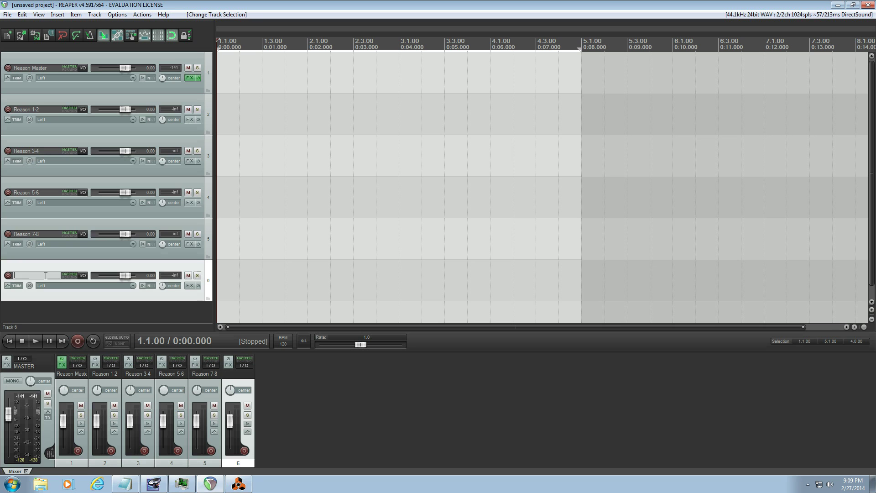
- Name track 6 'Reason 9-10' and select the Reason Master track
key("ctrl+v")
key("BackSpace")
key("BackSpace")
key("BackSpace")
type("9-10")
key("Return")
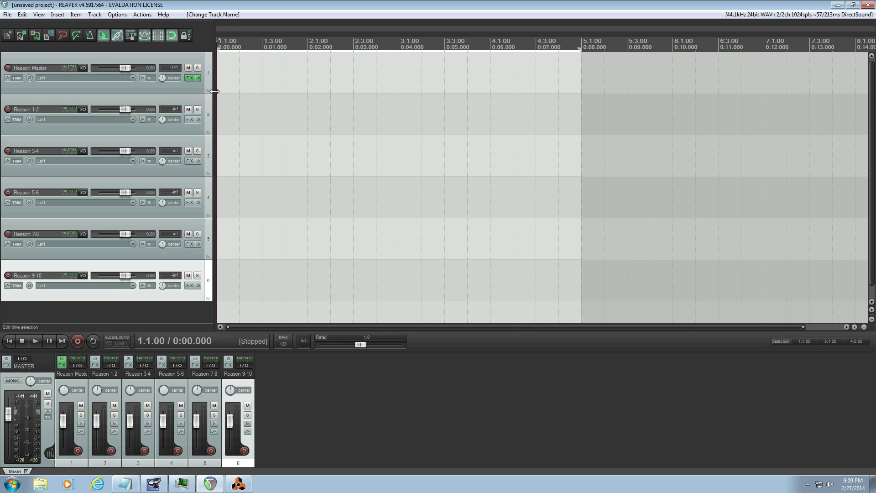
left_click(193, 88)
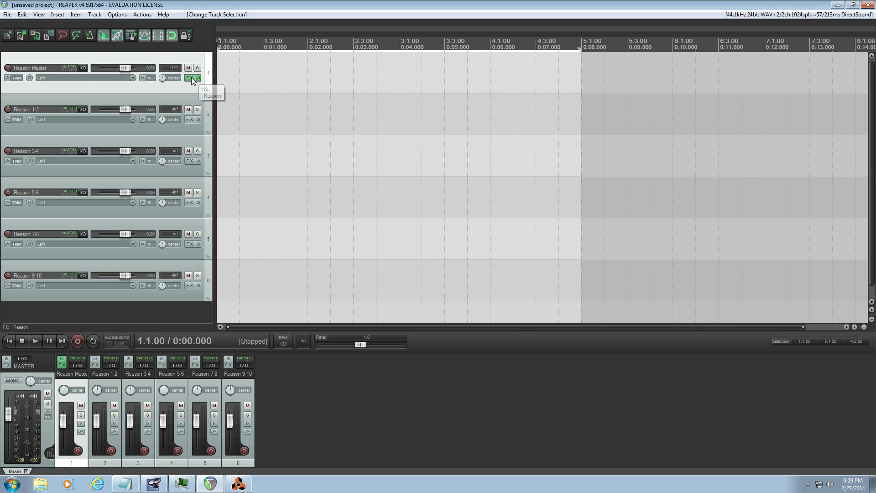
- Turn off Reason Master's master/parent send and set it to 10 track channels
left_click(82, 67)
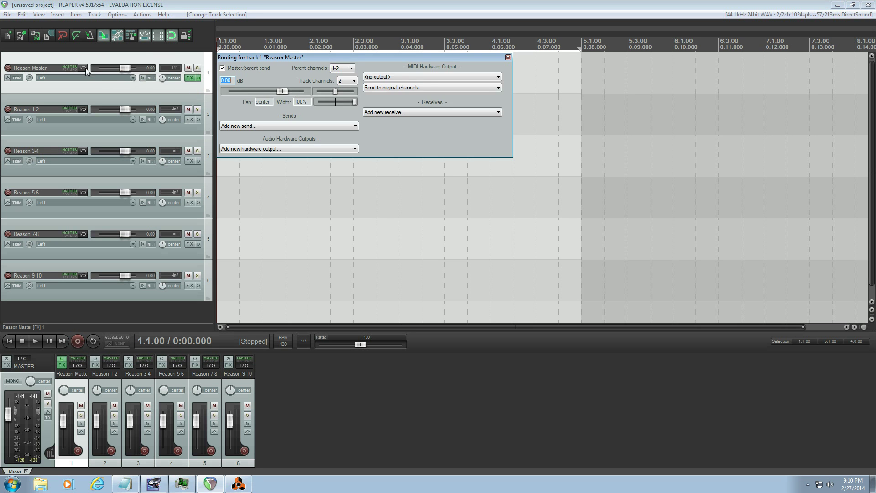
left_click(222, 68)
left_click(354, 81)
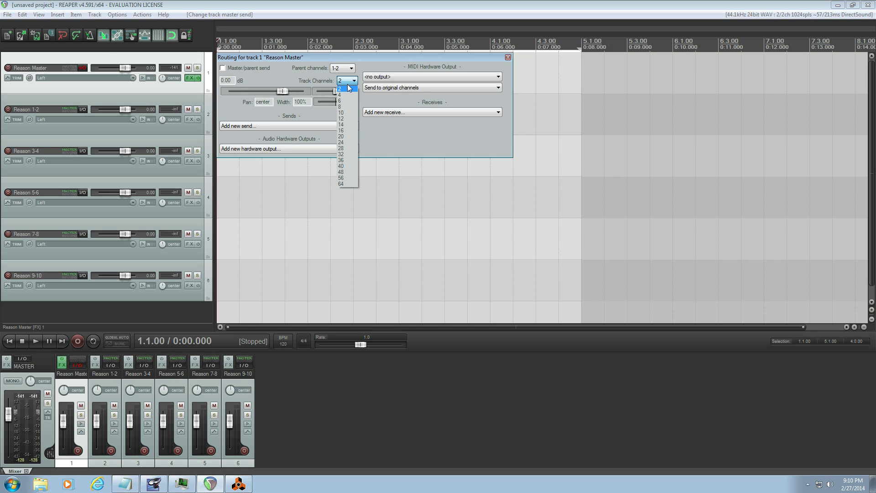
left_click(345, 114)
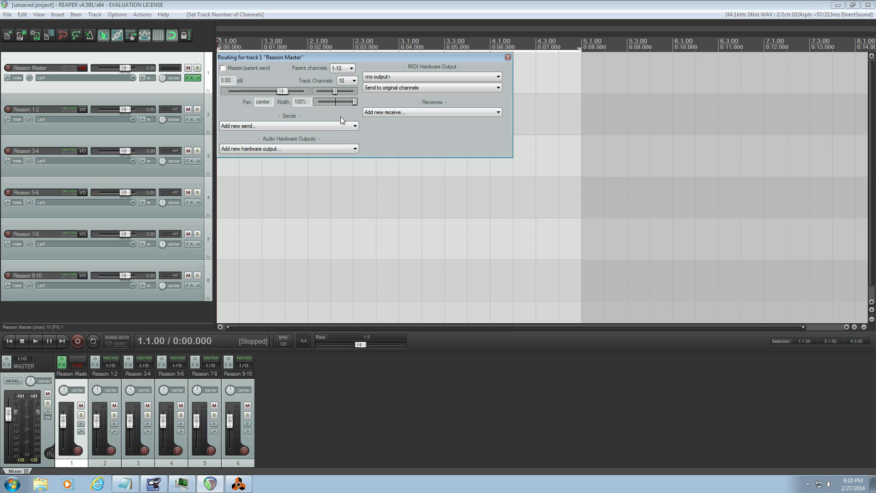
- Add sends from Reason Master to Reason 1-2, 3-4, 5-6, 7-8 and 9-10
left_click(313, 124)
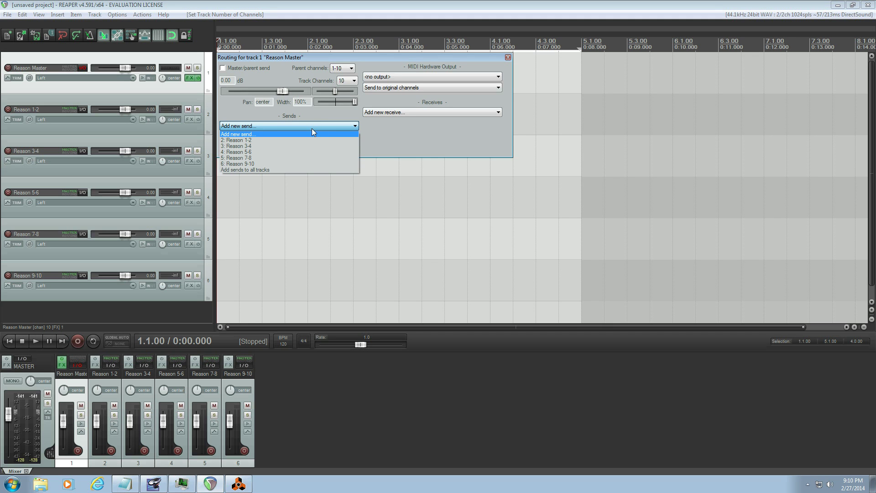
left_click(310, 140)
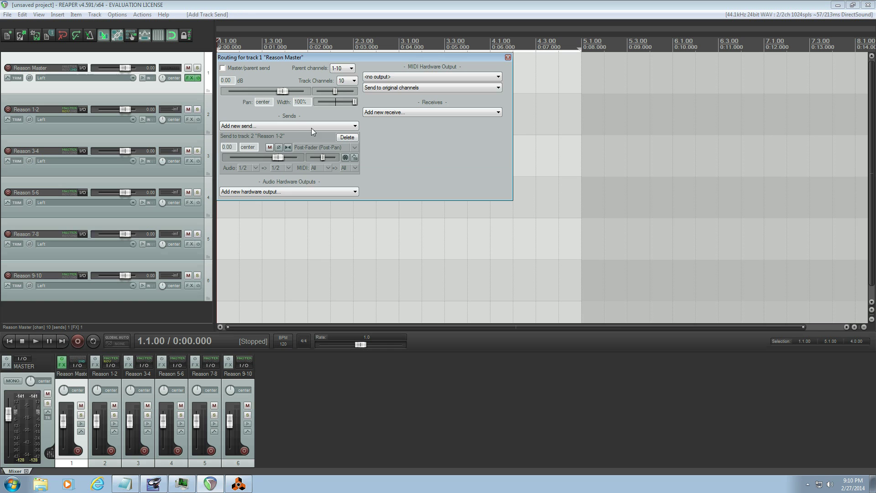
left_click(313, 123)
left_click(316, 144)
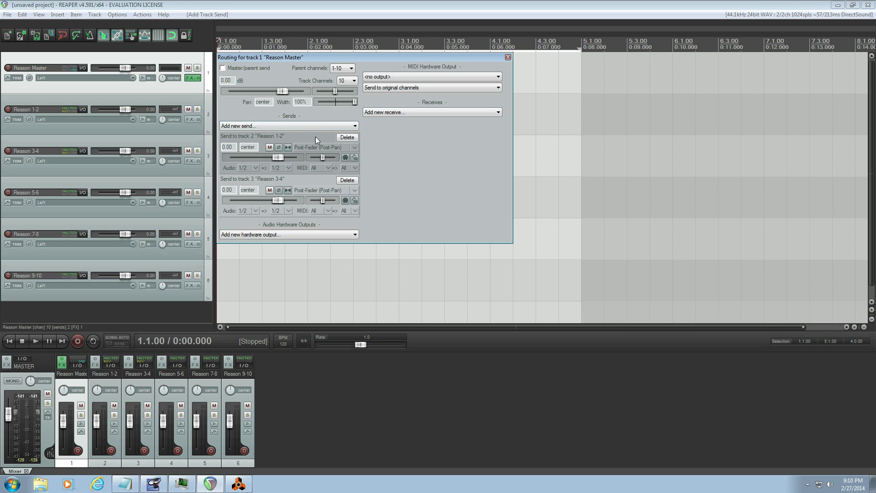
left_click(314, 126)
left_click(305, 151)
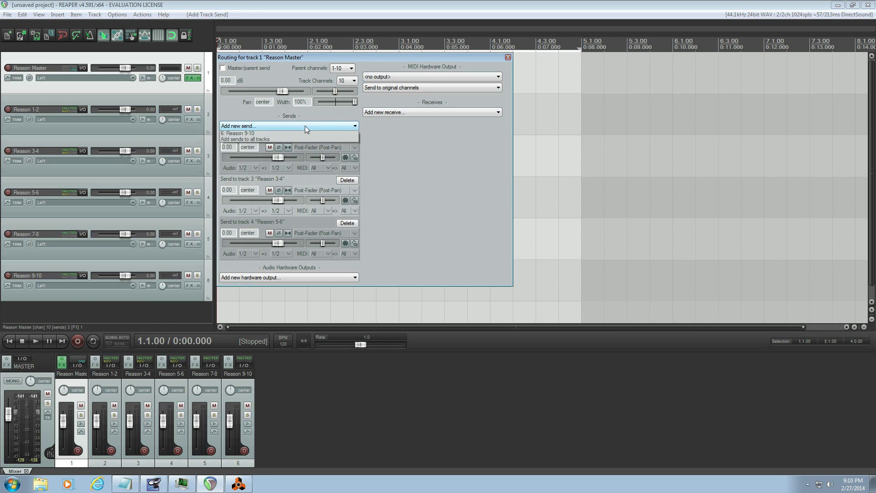
left_click(305, 125)
left_click(298, 158)
left_click(300, 124)
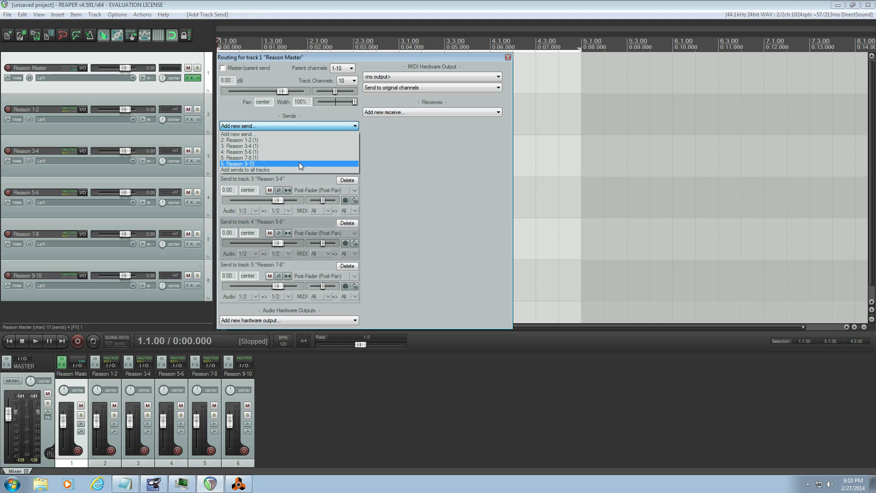
left_click(300, 163)
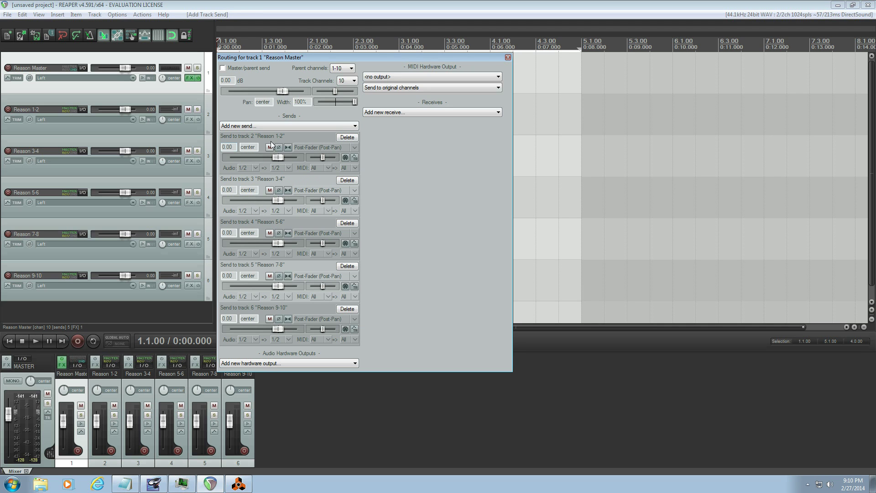
- Set the Reason 3-4 and 5-6 sends to stereo sources 3/4 and 5/6
left_click(255, 210)
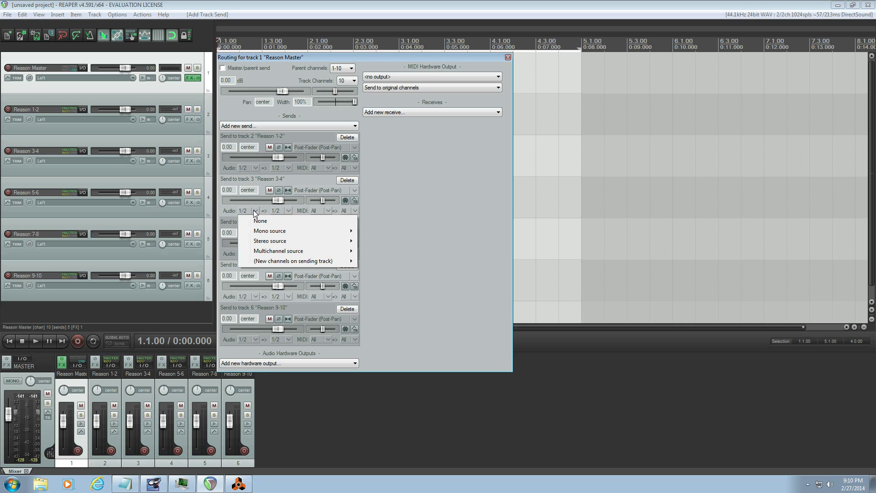
mouse_move(319, 241)
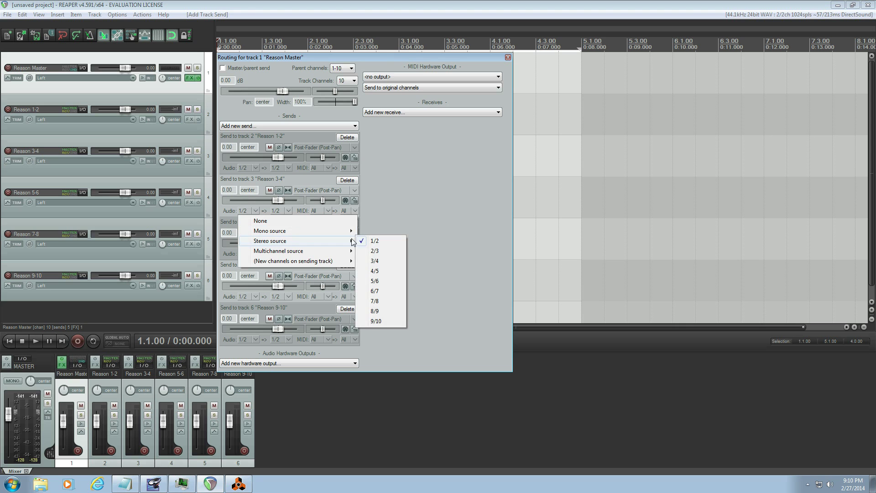
left_click(380, 261)
left_click(256, 254)
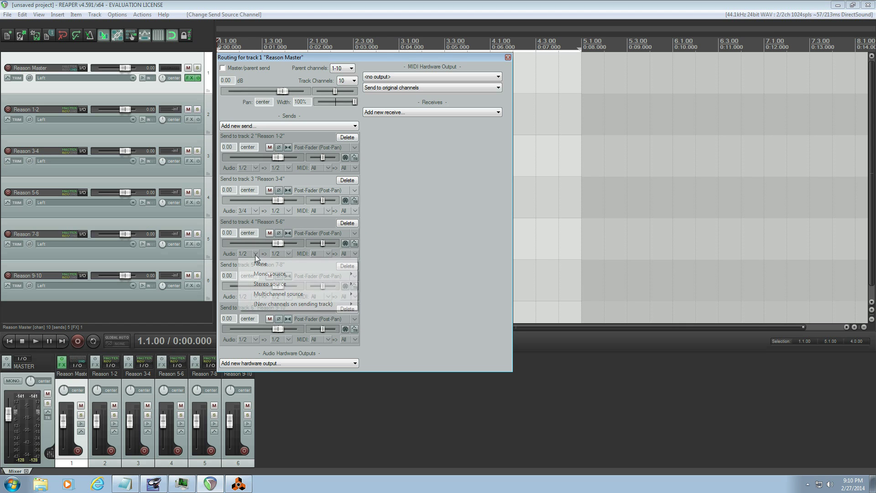
mouse_move(290, 284)
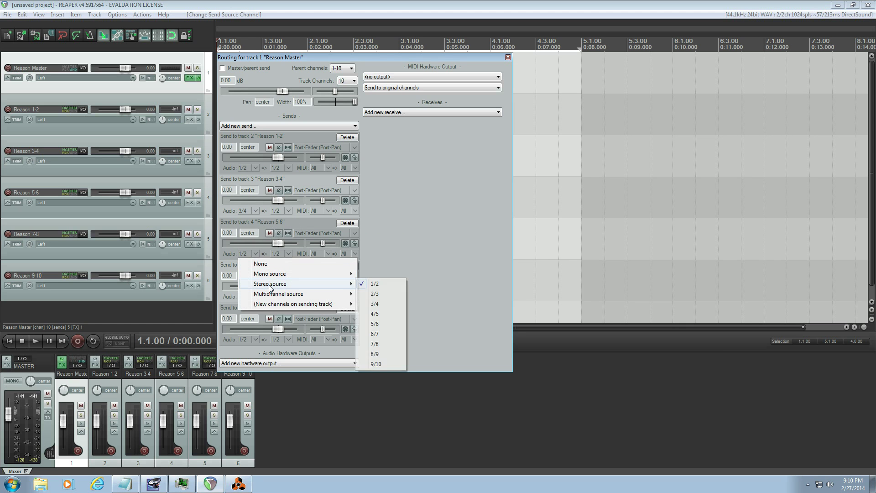
left_click(374, 323)
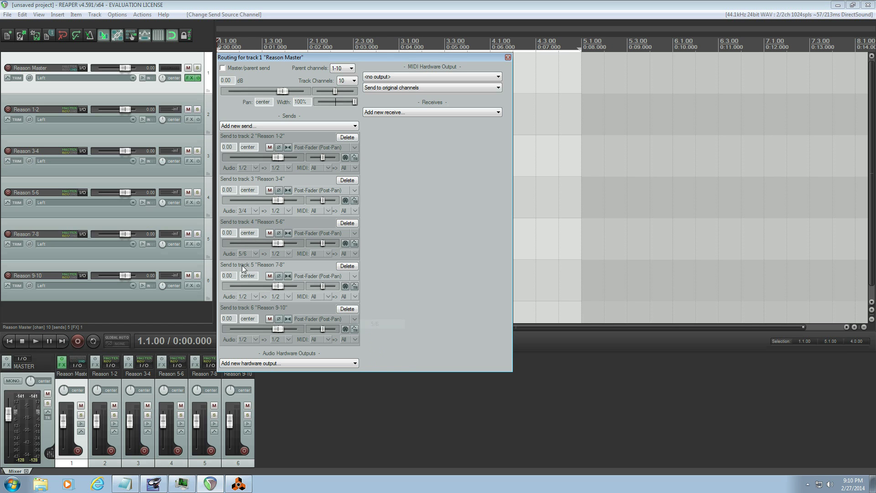
- Set the Reason 7-8 and 9-10 sends to stereo sources 7/8 and 9/10, then bring Reason forward
left_click(254, 297)
mouse_move(270, 330)
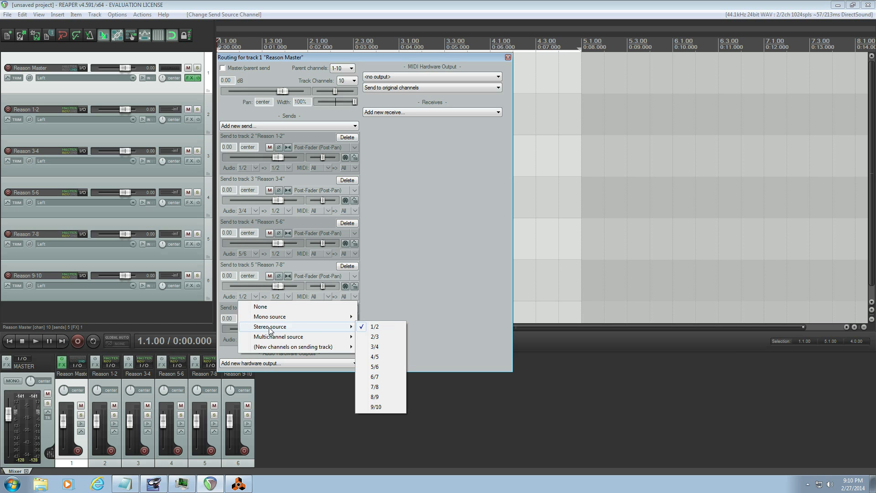
left_click(377, 387)
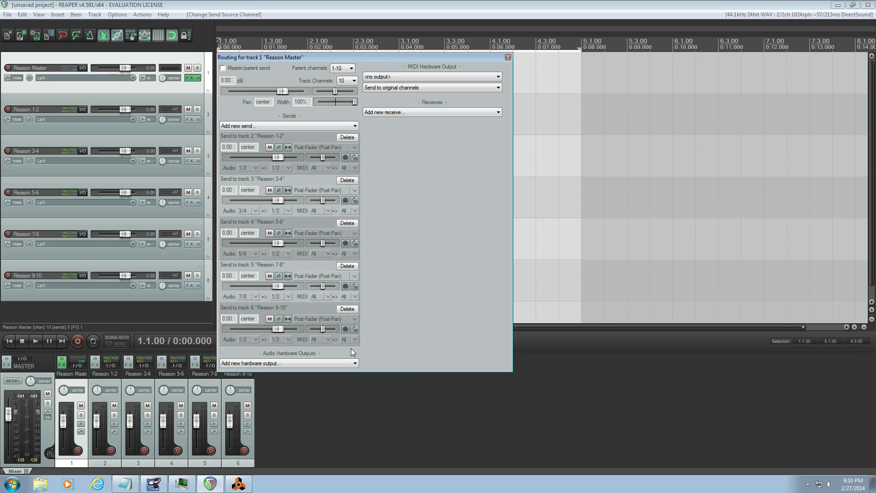
left_click(255, 339)
mouse_move(269, 370)
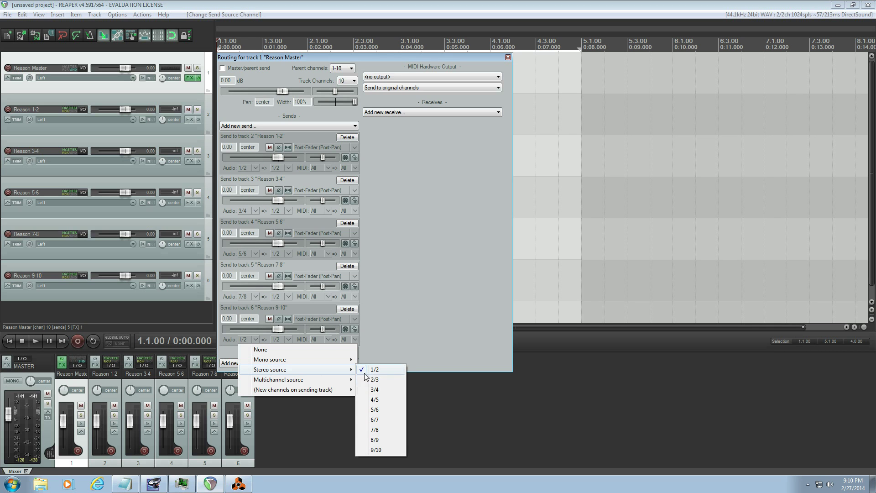
left_click(379, 449)
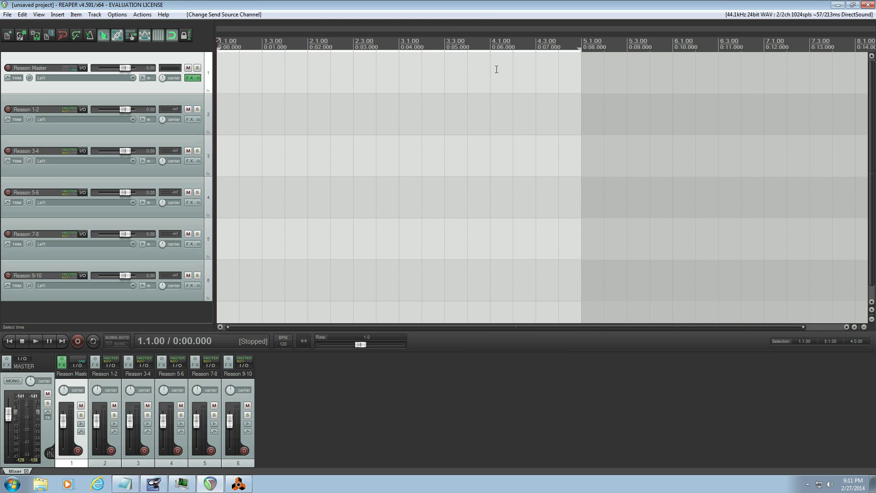
left_click(238, 484)
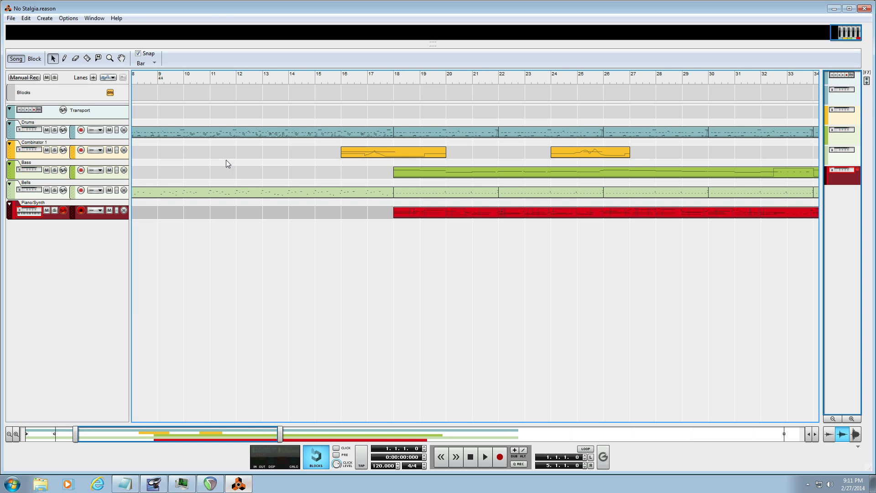
- Switch Reason to View Racks and scroll up to the Hardware Interface
left_click(96, 18)
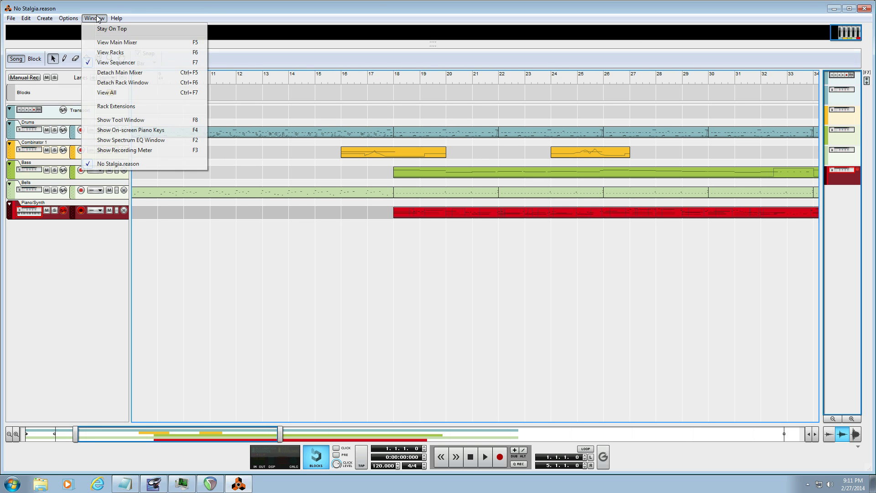
left_click(102, 53)
scroll(387, 154, "up", 5)
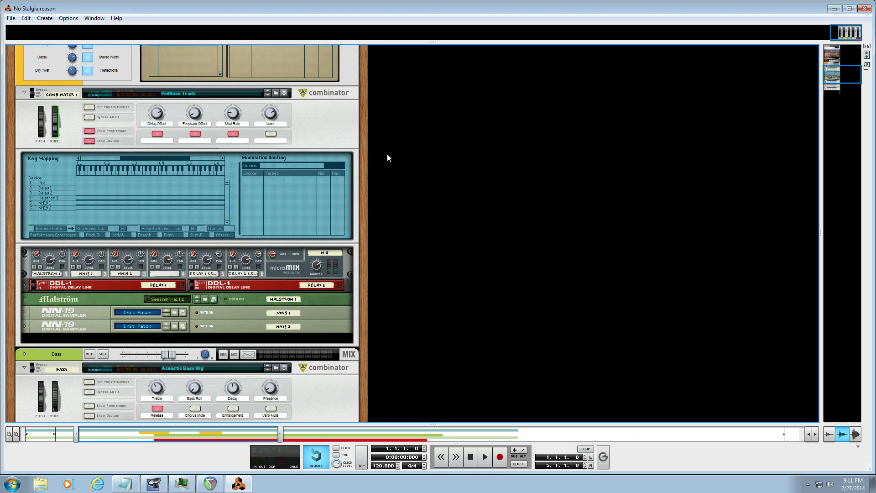
scroll(387, 154, "up", 5)
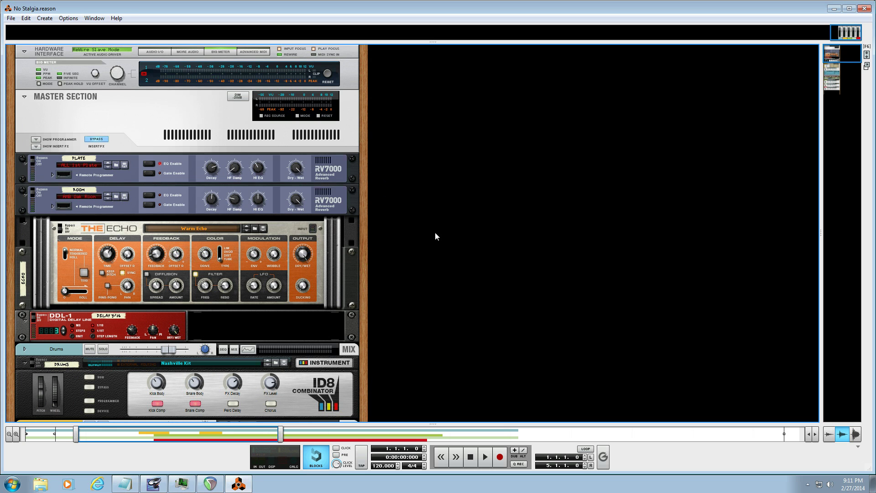
- Expand the Hardware Interface's Audio I/O section and flip the rack to show its rear cabling
left_click(154, 52)
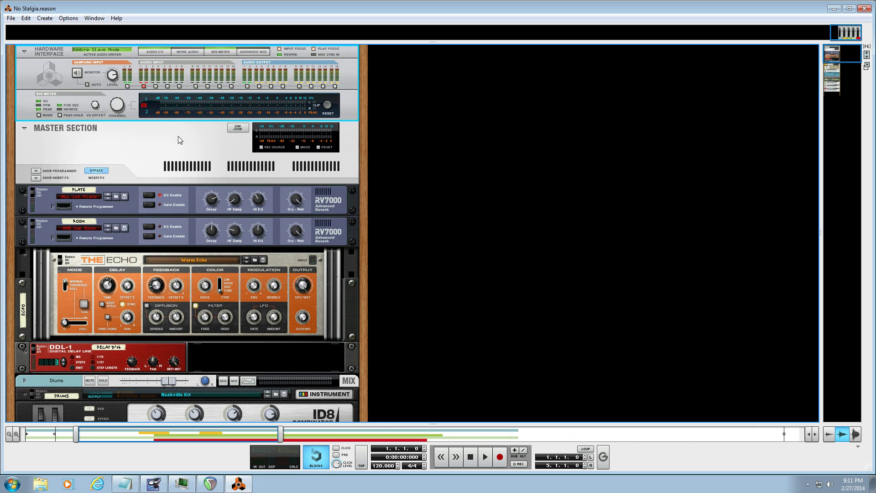
key("Tab")
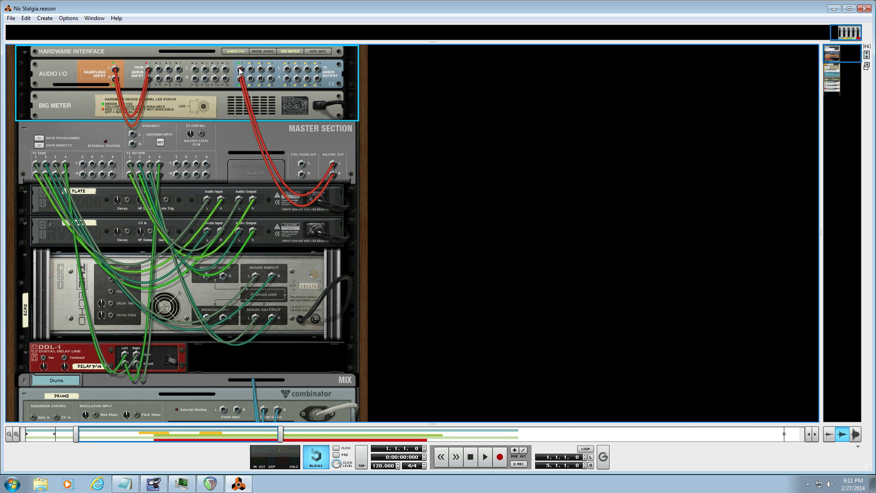
- Unplug the Master Section from hardware outputs 1/2 and patch the Drums cables to the hardware interface
left_click_drag(239, 69, 283, 100)
scroll(254, 187, "down", 5)
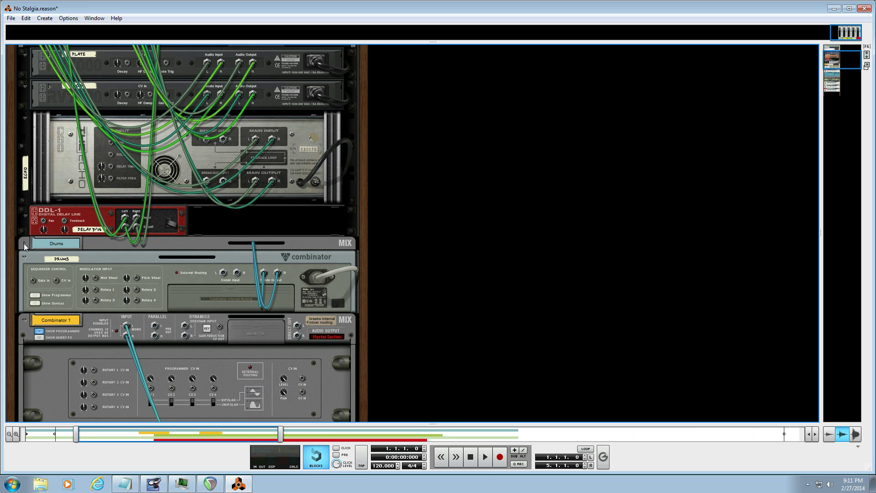
left_click(24, 243)
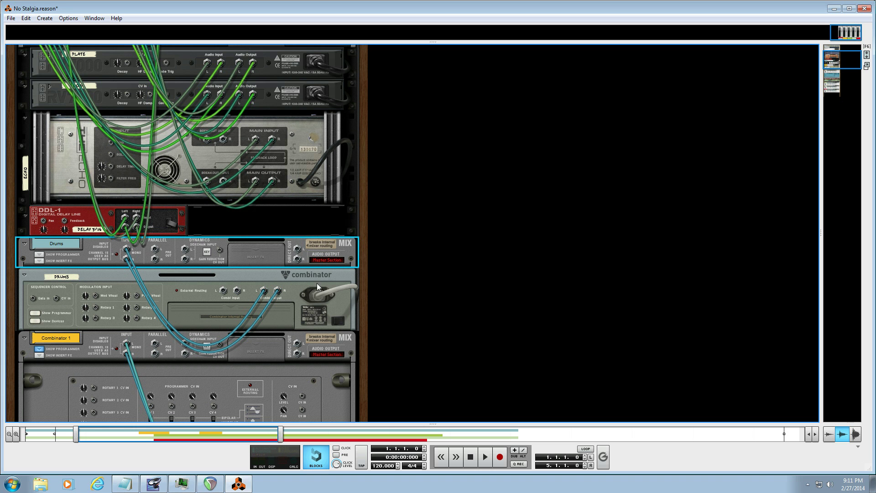
left_click_drag(127, 254, 262, 82)
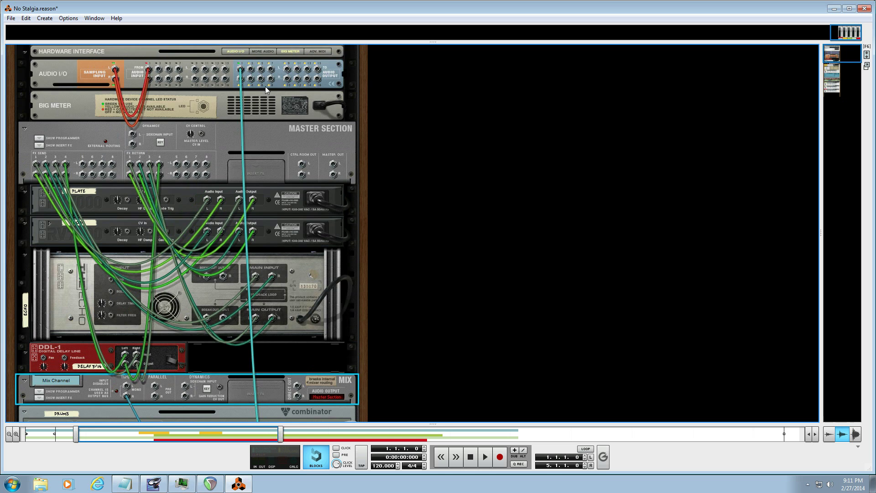
scroll(420, 182, "down", 5)
left_click_drag(126, 198, 240, 77)
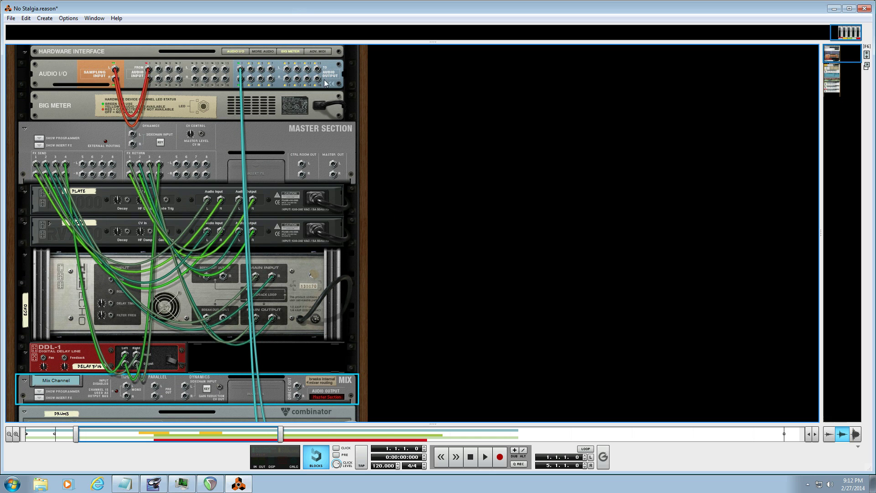
scroll(409, 125, "down", 5)
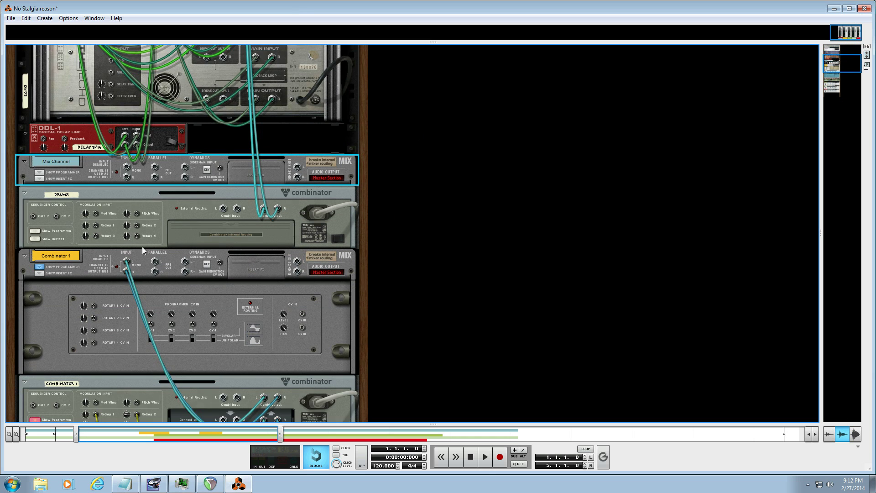
- Move Combinator 1's left and right cables from its mix channel up to the hardware outputs
left_click(26, 256)
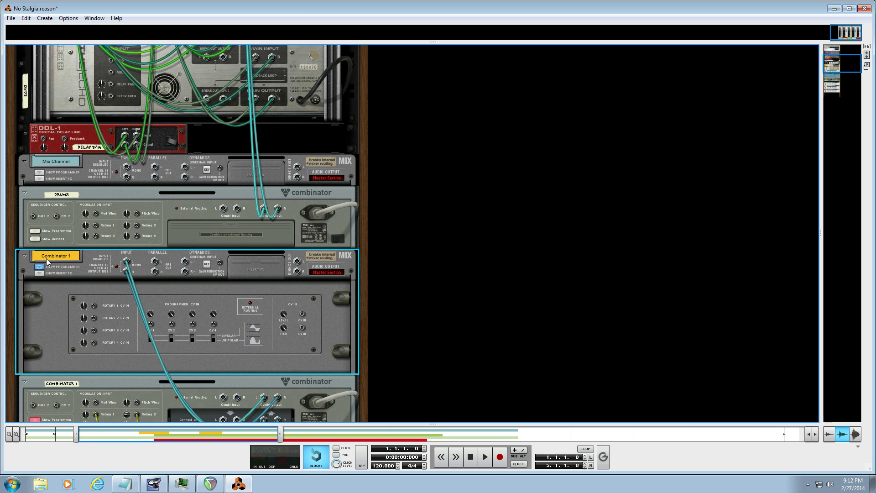
scroll(55, 263, "down", 2)
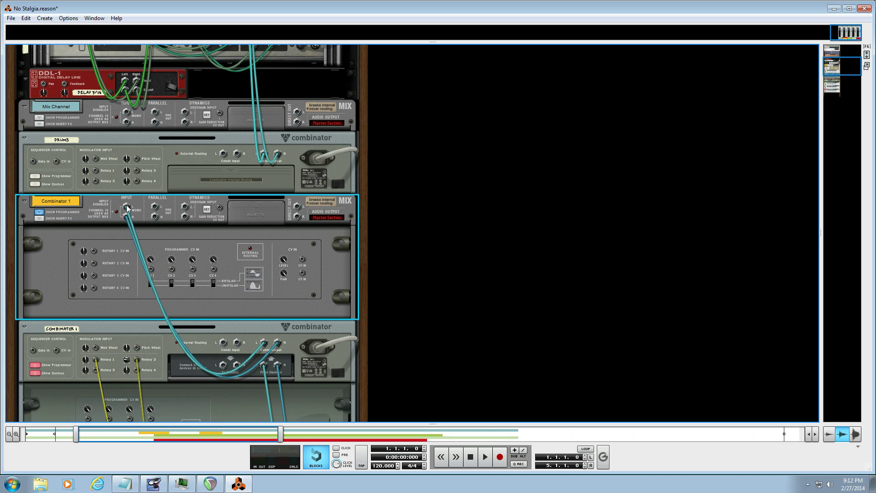
left_click_drag(129, 211, 403, 174)
scroll(403, 173, "down", 3)
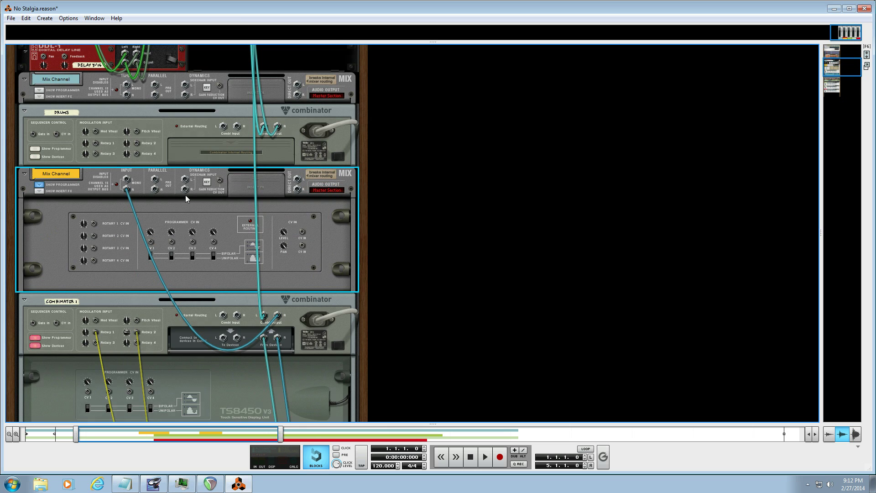
left_click_drag(131, 194, 256, 53)
scroll(386, 153, "down", 8)
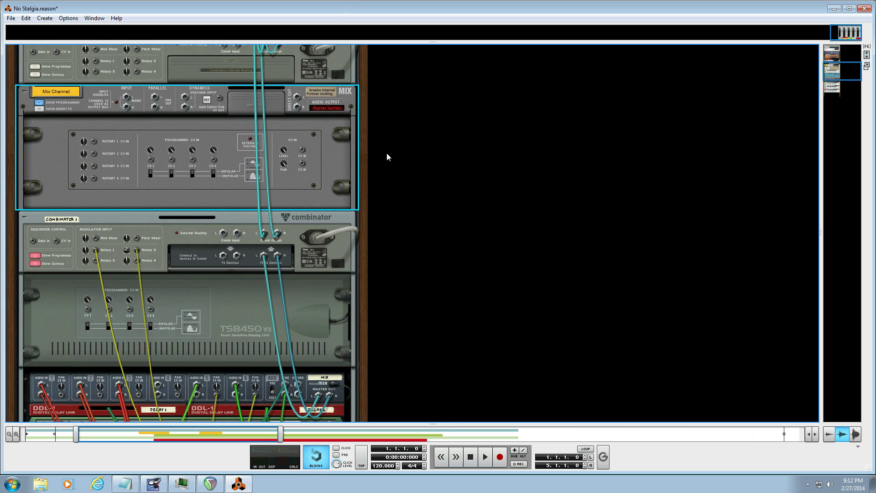
- Re-patch both Bass combinator output cables from its mix channel to the Audio I/O output jacks
scroll(378, 163, "down", 2)
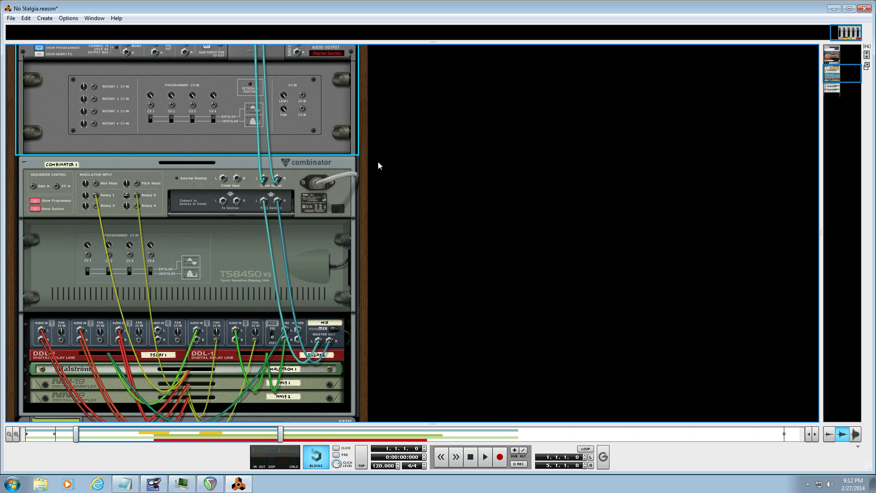
scroll(378, 162, "down", 3)
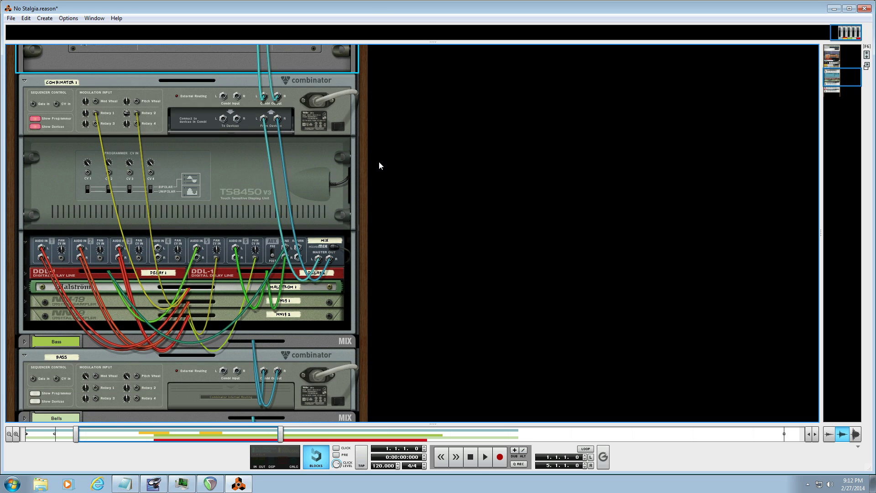
scroll(379, 162, "down", 2)
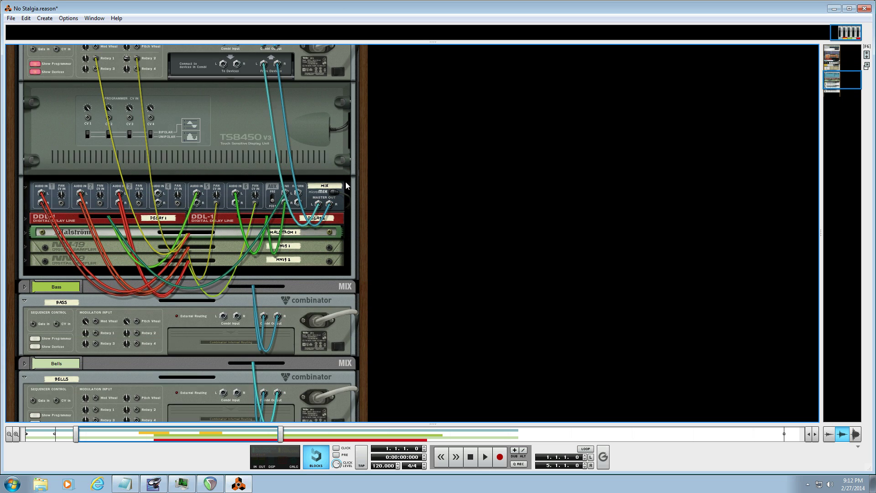
left_click(26, 288)
scroll(129, 269, "down", 1)
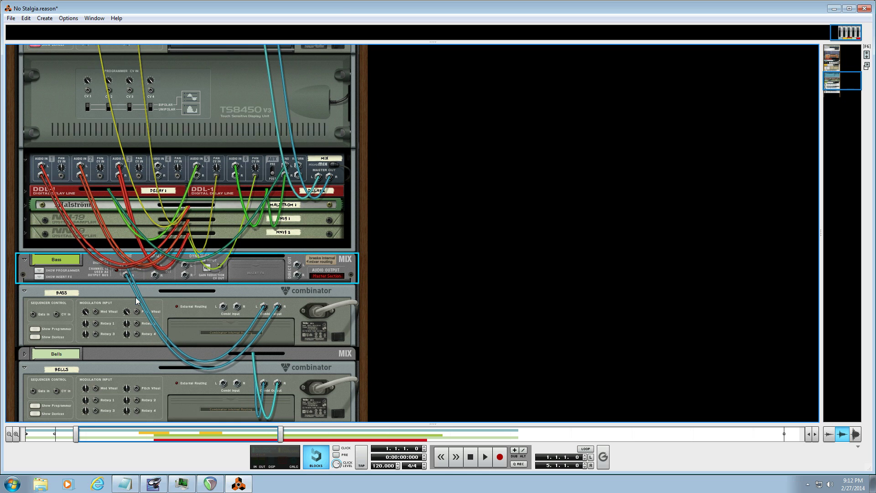
left_click_drag(127, 269, 360, 13)
scroll(382, 123, "down", 4)
scroll(387, 121, "down", 8)
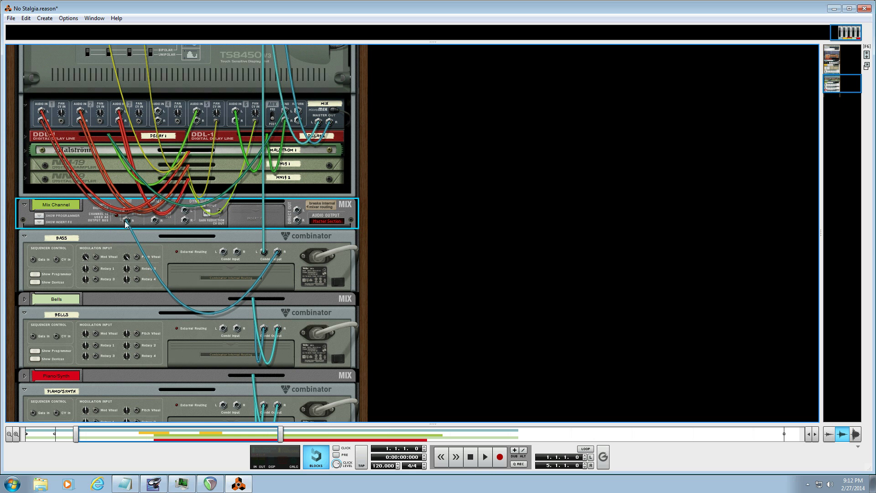
left_click_drag(126, 221, 261, 81)
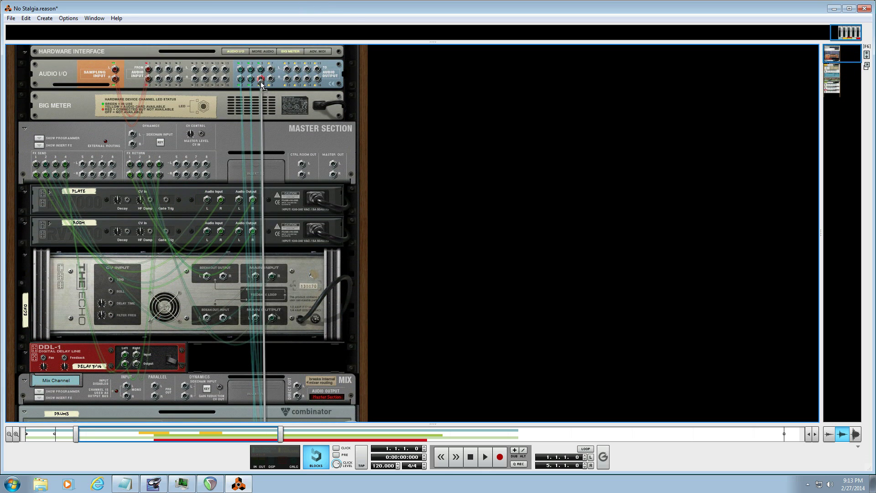
- Move both Bells combinator output cables from its mix channel to the Audio I/O outputs
scroll(428, 162, "down", 15)
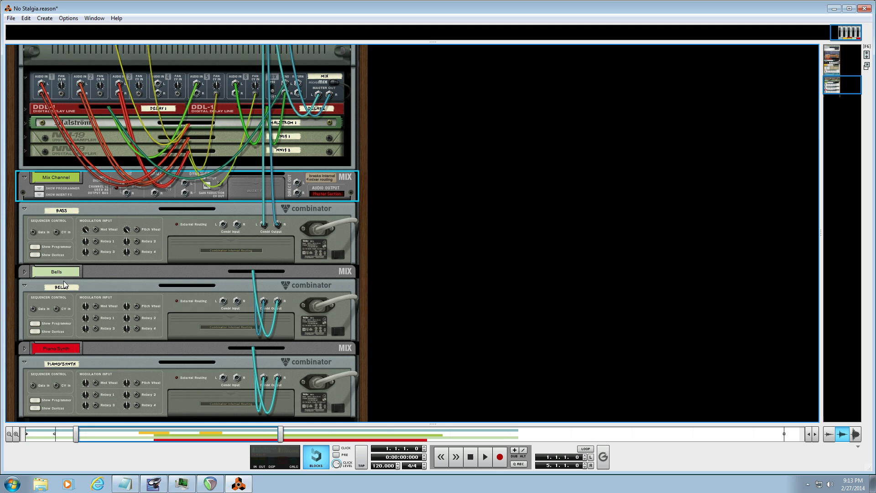
left_click(25, 272)
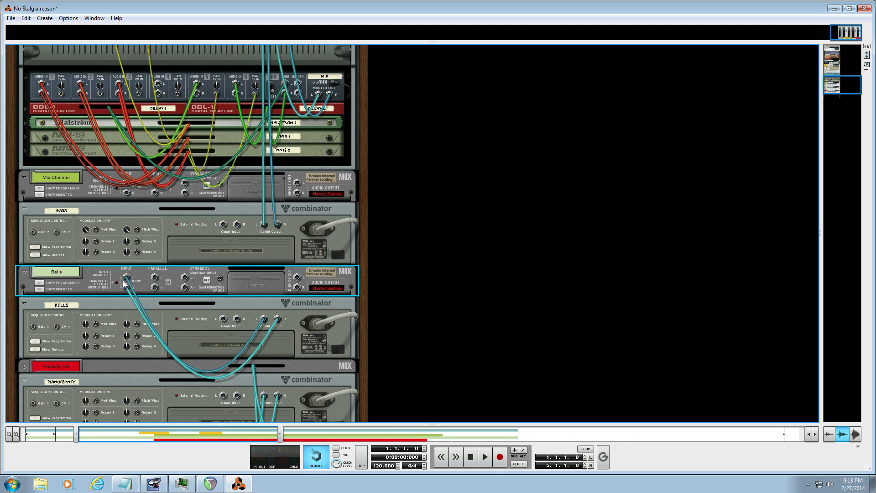
left_click_drag(277, 319, 280, 56)
scroll(431, 92, "down", 20)
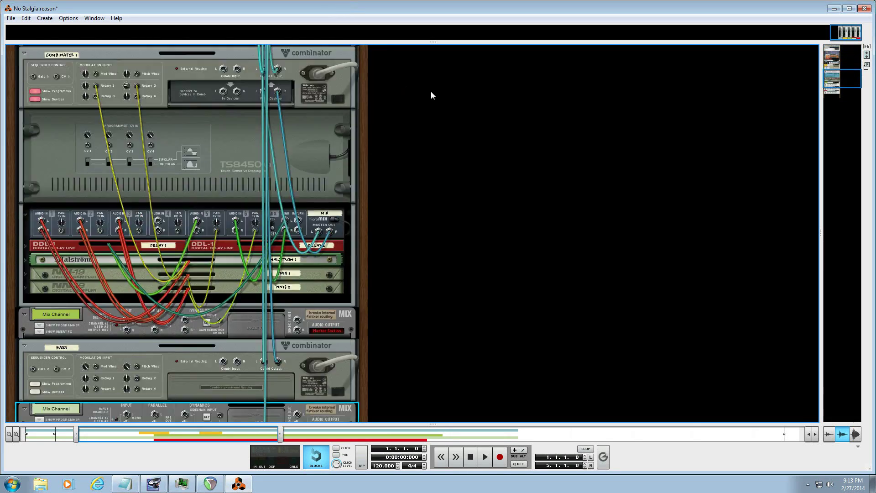
left_click_drag(131, 183, 276, 82)
- Patch both Piano/Synth combinator output cables to the Audio I/O outputs
scroll(437, 106, "down", 5)
scroll(434, 103, "down", 10)
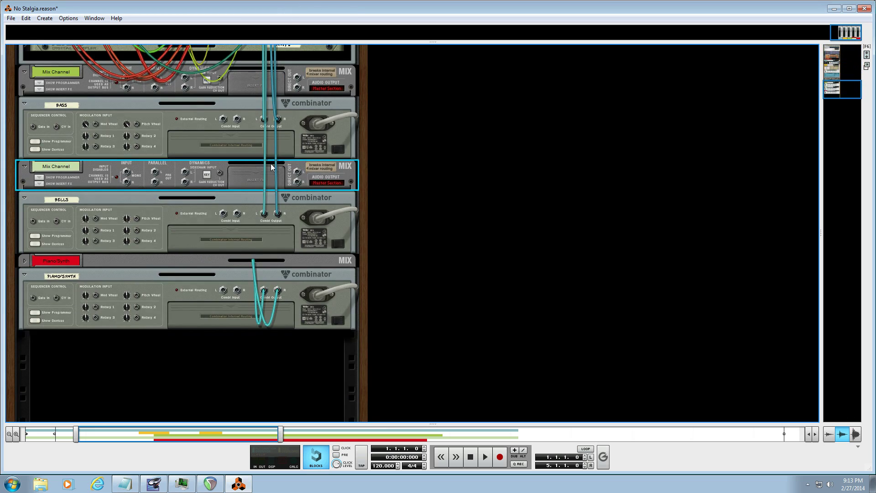
left_click(23, 261)
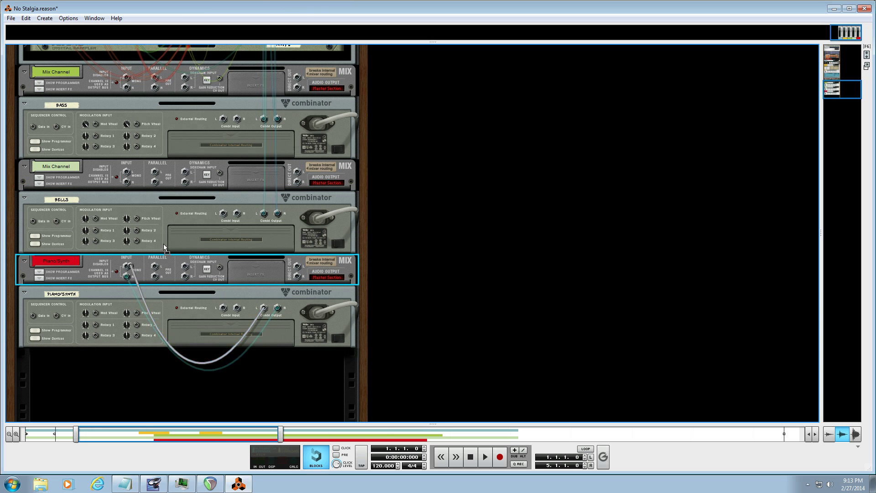
left_click_drag(277, 308, 287, 65)
scroll(430, 94, "down", 10)
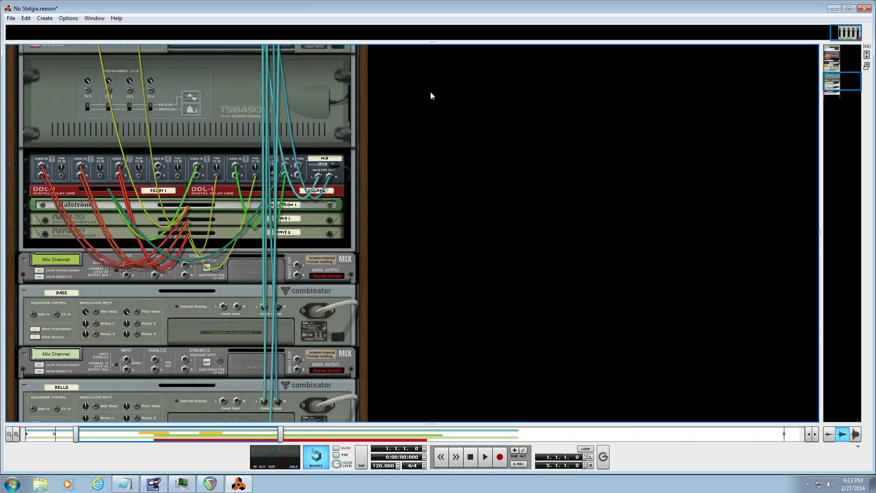
scroll(431, 96, "down", 5)
left_click_drag(127, 258, 289, 79)
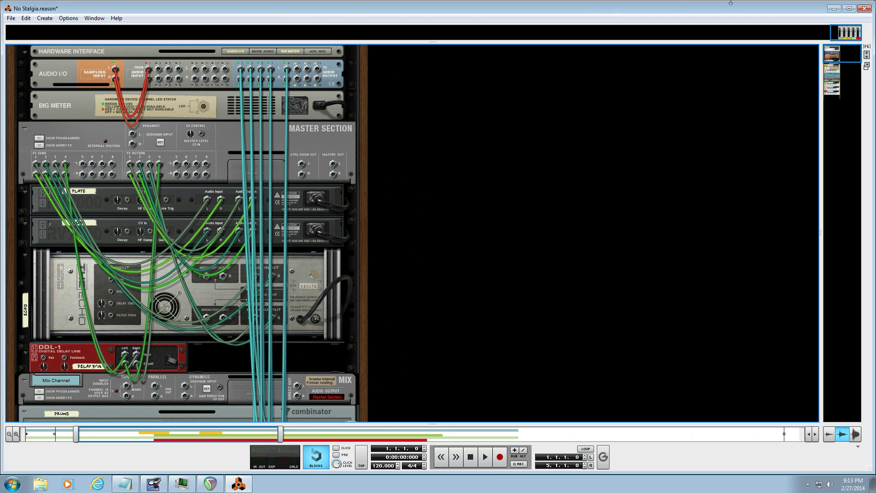
- Back in REAPER, arm Reason 1-2 and set Reason 1-2 and 3-4 to record stereo output, latency compensated
left_click(834, 9)
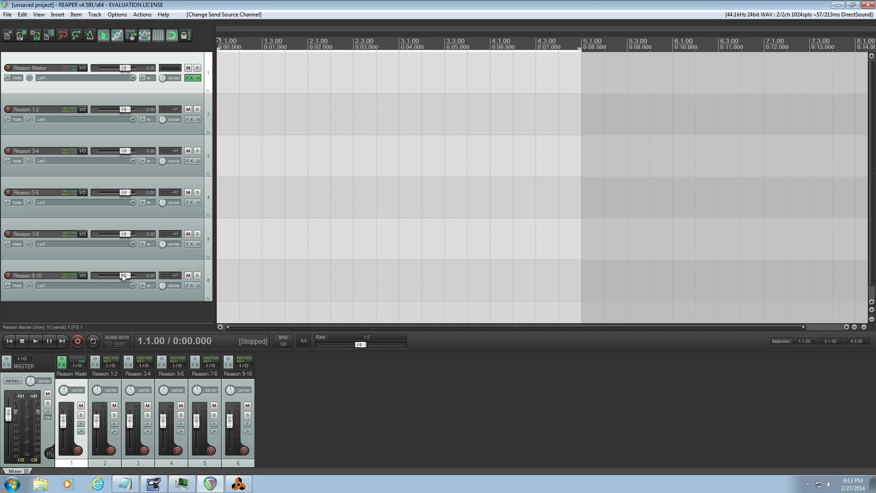
left_click(8, 109)
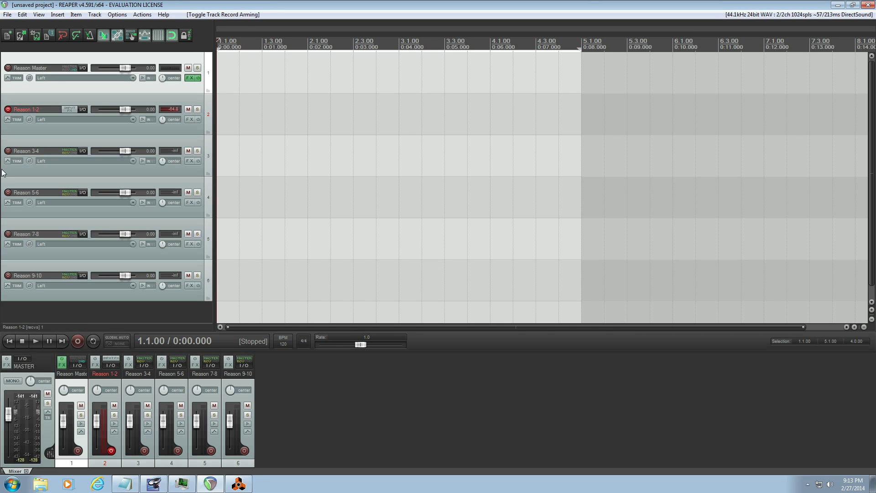
right_click(9, 112)
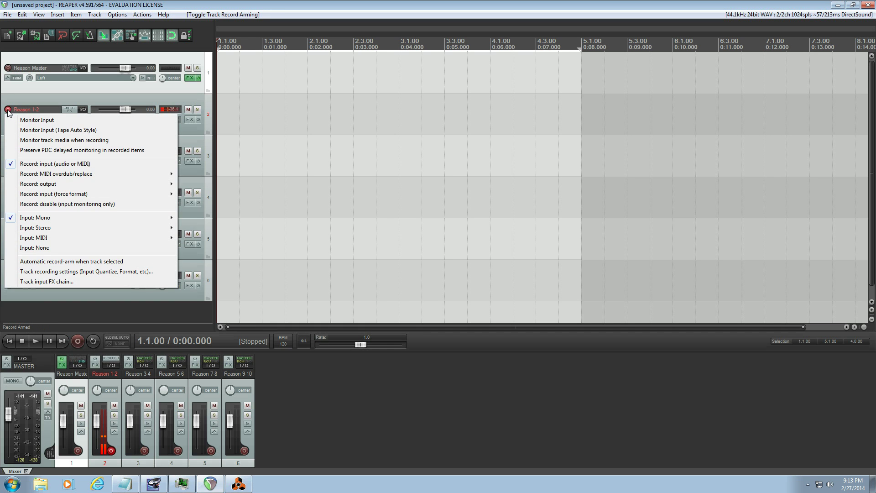
mouse_move(137, 184)
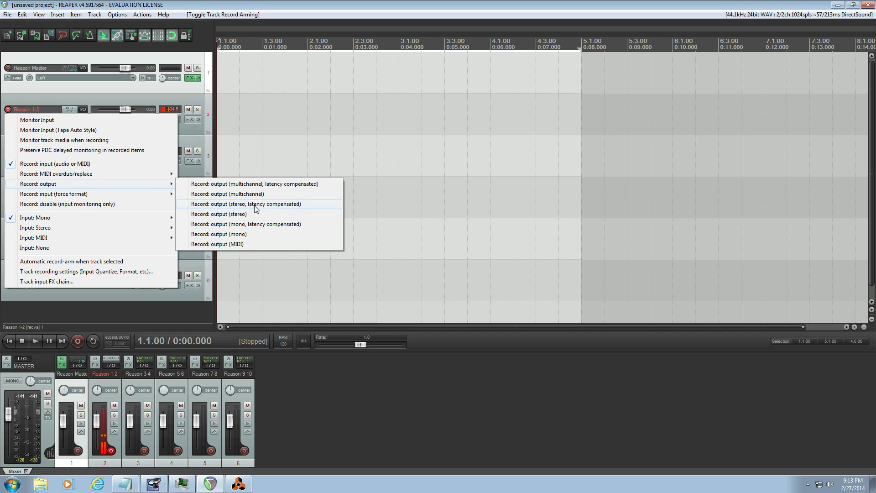
left_click(287, 204)
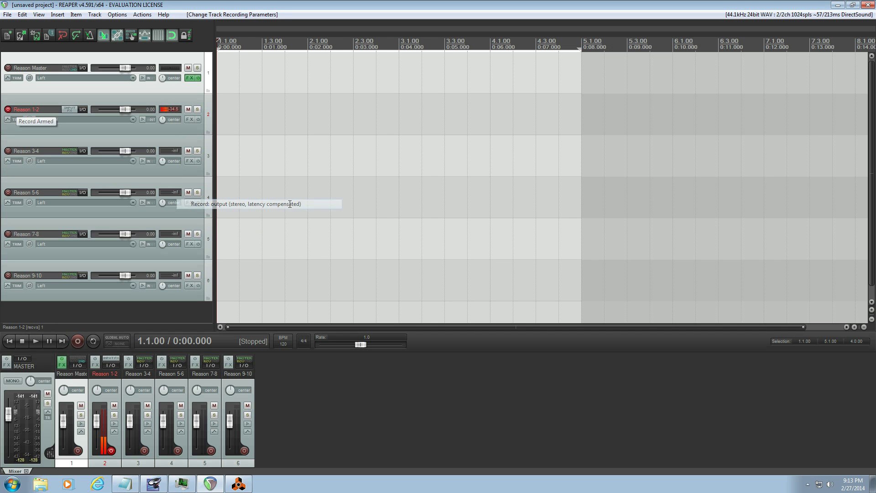
right_click(10, 152)
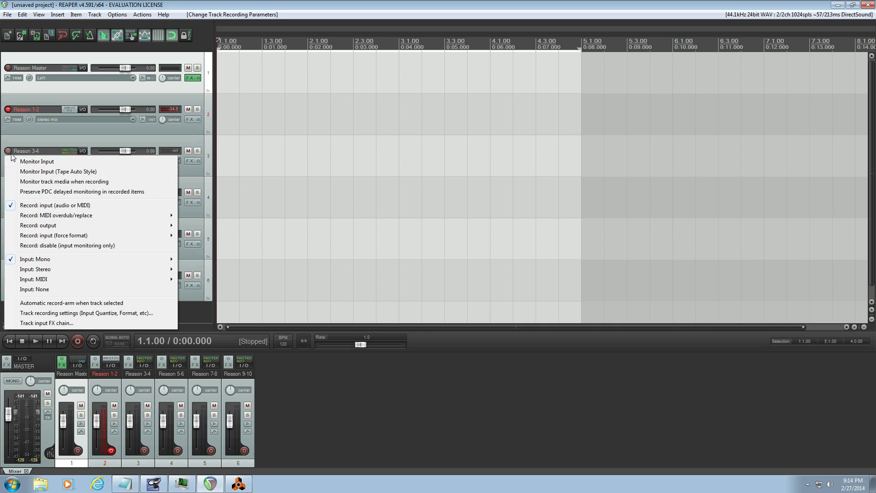
mouse_move(42, 226)
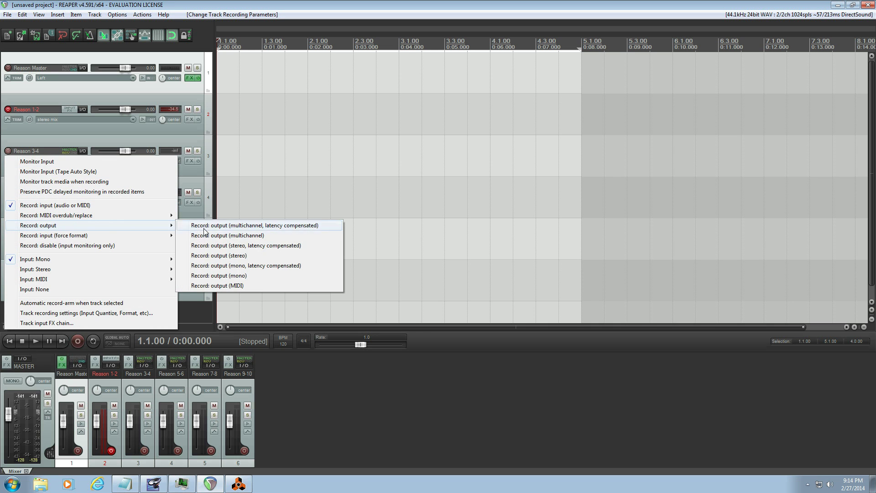
left_click(255, 247)
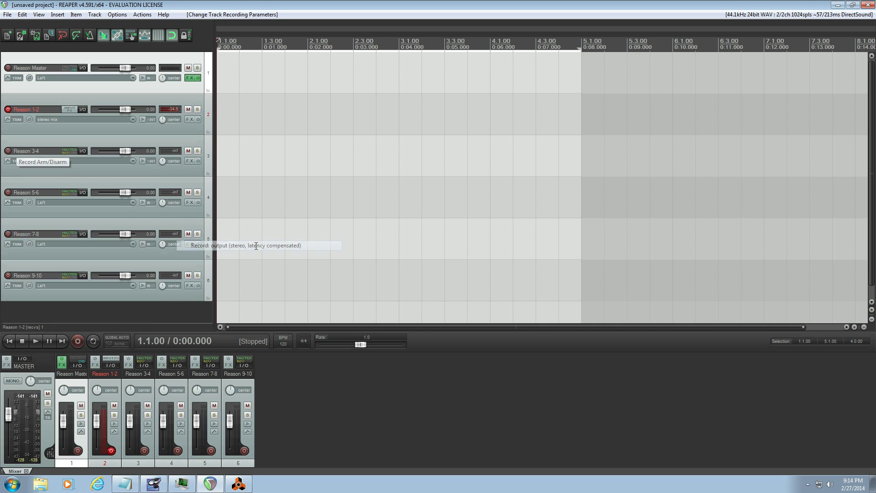
- Set Reason 5-6, 7-8 and 9-10 tracks to record their stereo output
right_click(8, 193)
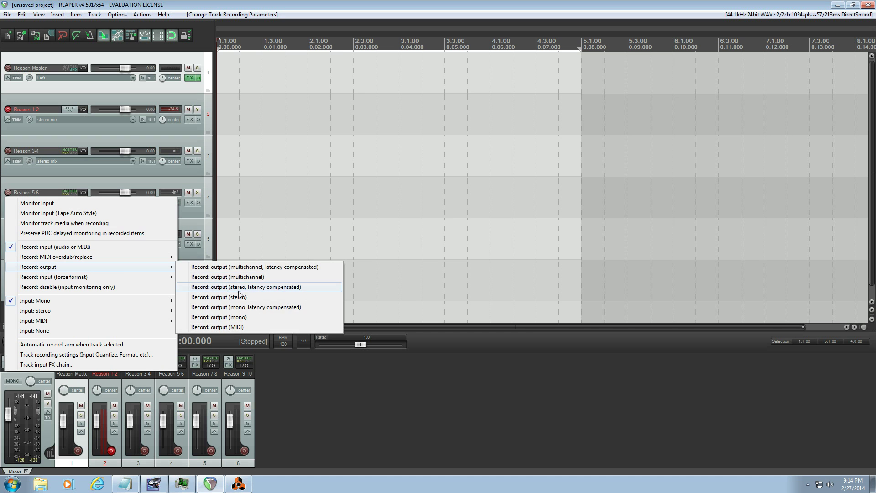
left_click(251, 287)
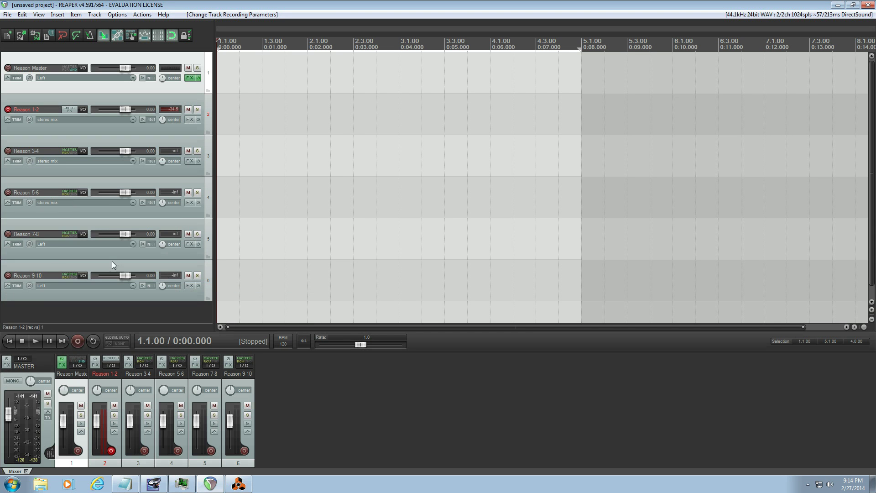
right_click(8, 235)
mouse_move(70, 307)
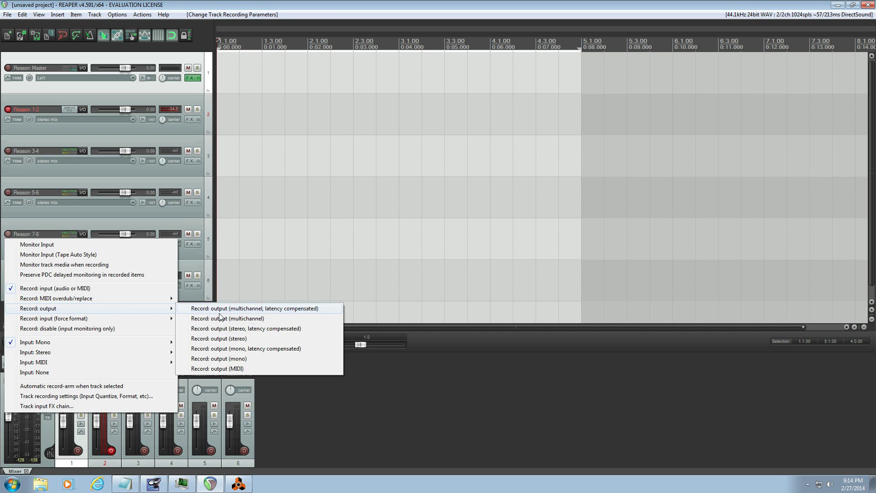
left_click(234, 339)
right_click(7, 276)
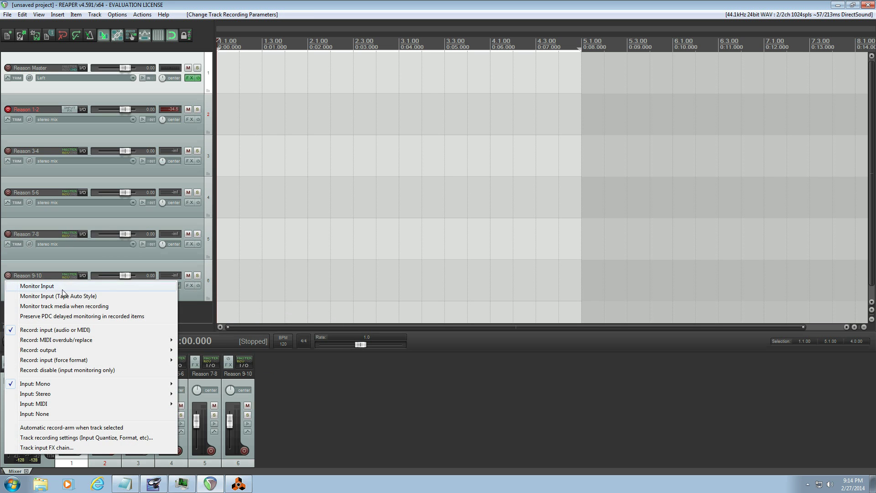
mouse_move(69, 351)
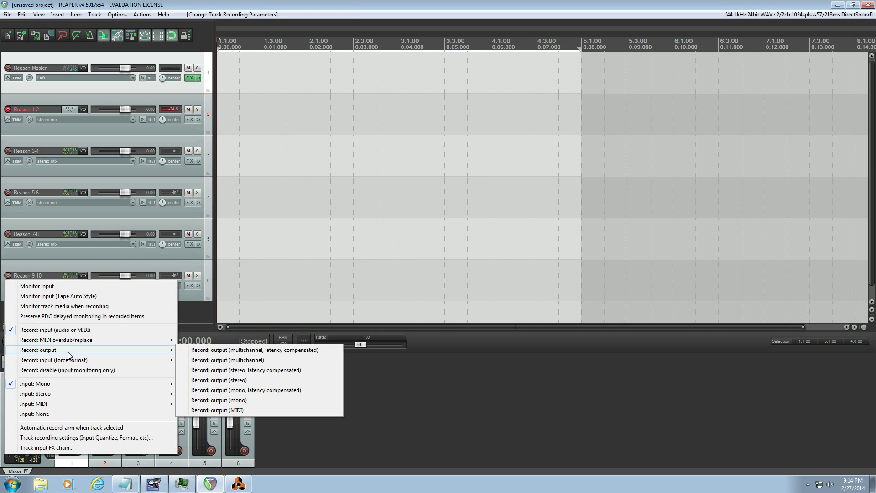
left_click(236, 372)
- Record-arm the Reason 3-4, 5-6, 7-8 and 9-10 tracks
left_click(8, 151)
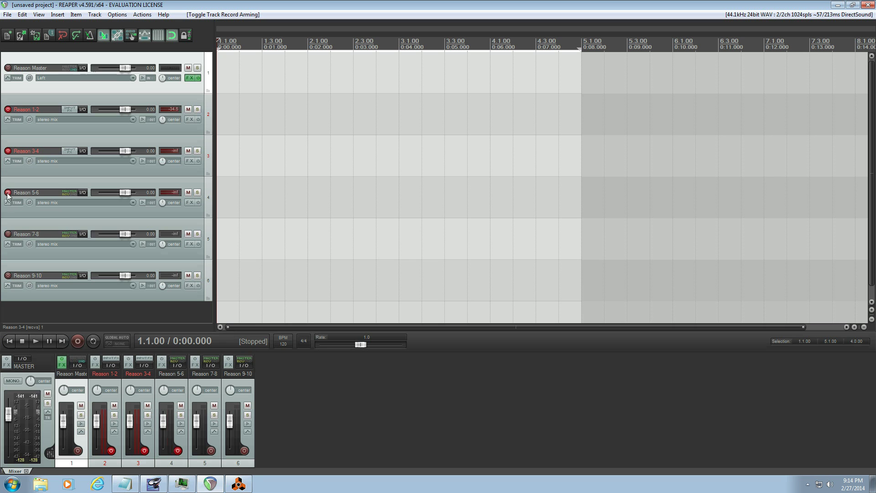
left_click(8, 193)
left_click(8, 233)
left_click(9, 275)
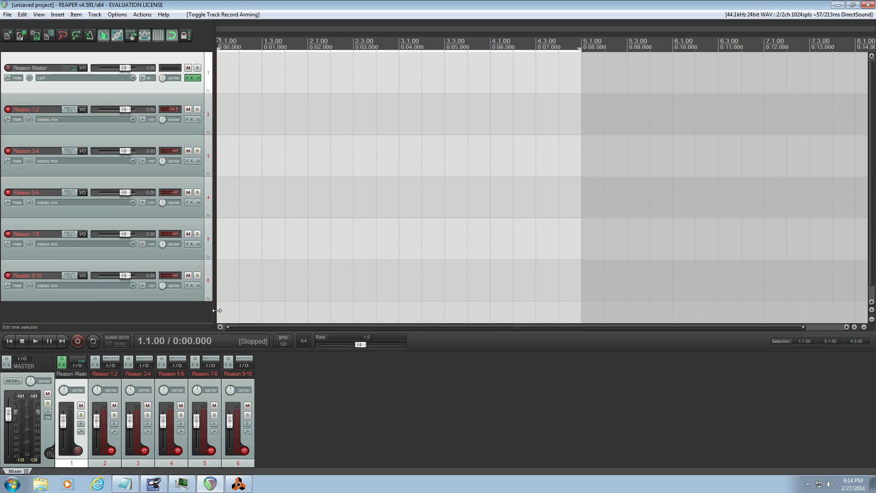
- Change the project tempo from 120 to 80 BPM
double_click(284, 341)
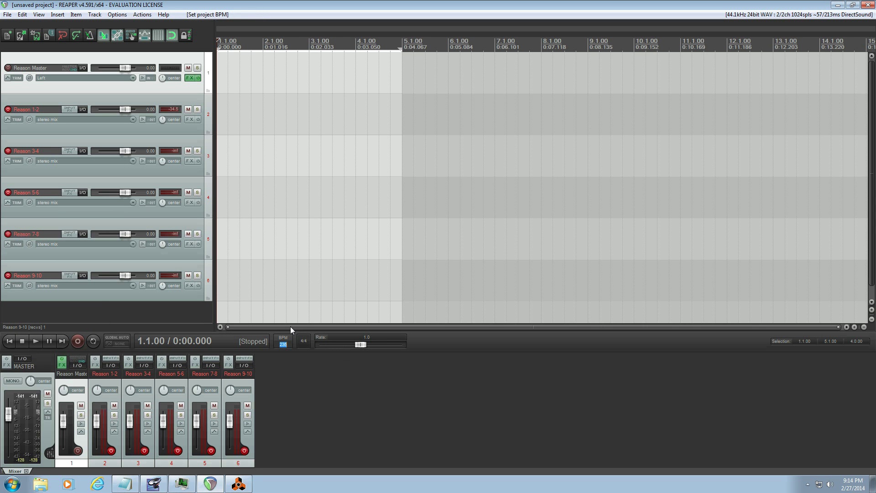
type("80")
key("Return")
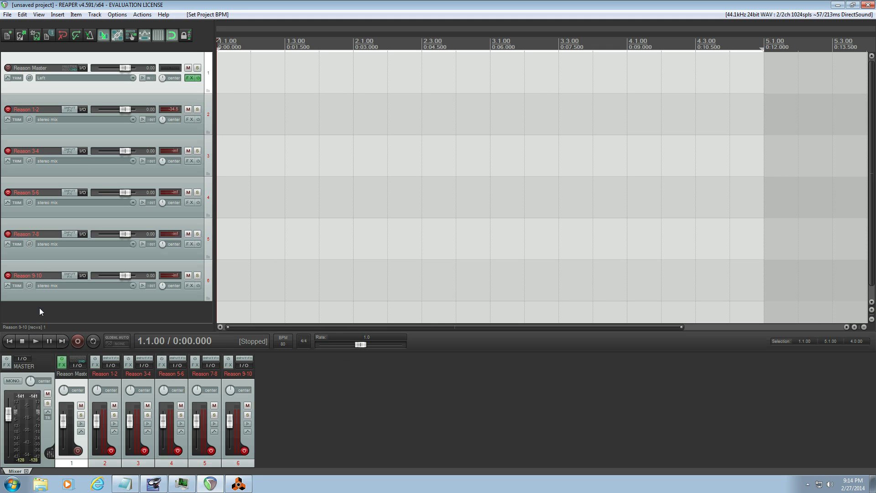
- Start recording on all armed Reason tracks from the transport bar
left_click(76, 344)
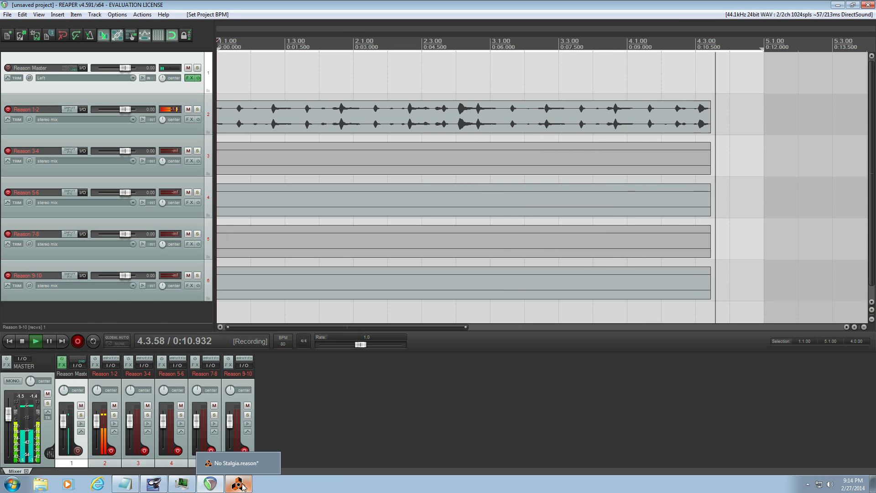
- In Reason's sequencer, select Bells and jump playback to bar 16, then return to REAPER
left_click(243, 486)
left_click(105, 19)
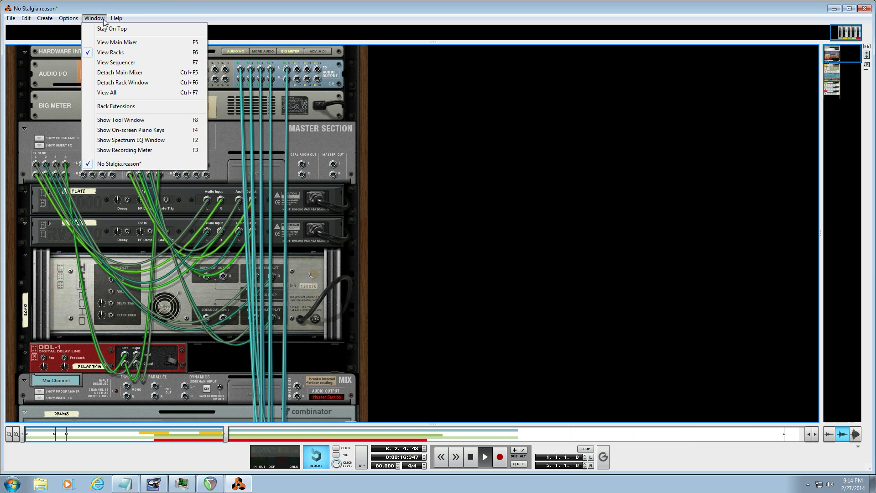
left_click(112, 62)
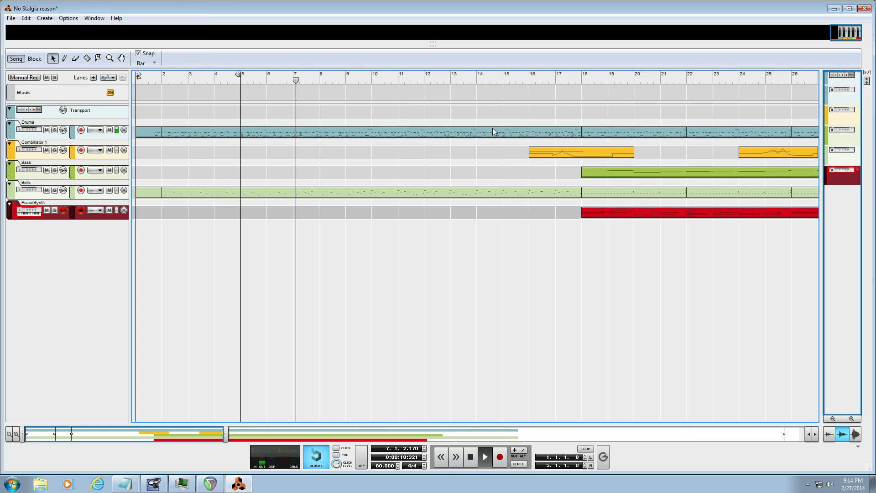
left_click(95, 198)
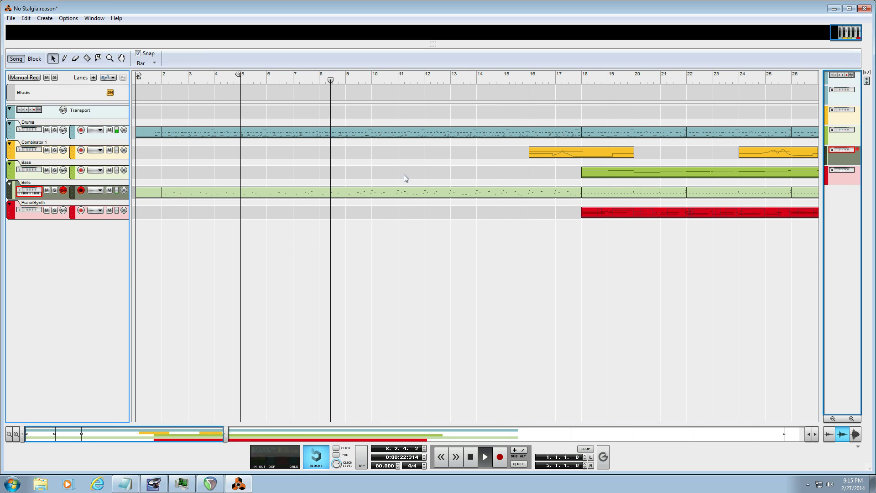
left_click(528, 78)
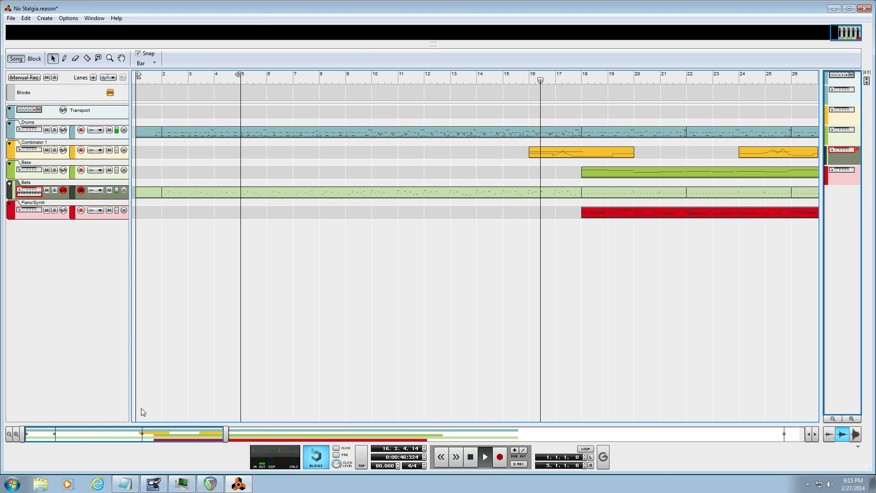
left_click(228, 481)
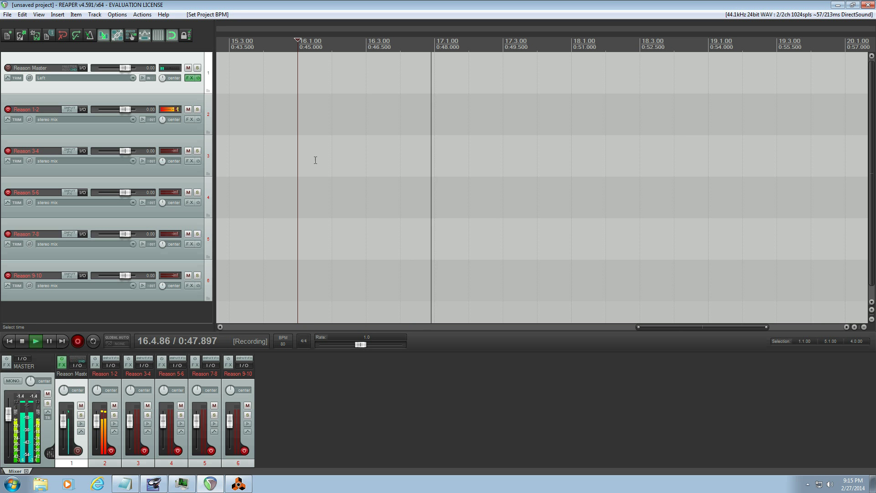
- Stop recording and bring up the Reason Master track's Audio From ReWire routing in its FX window
left_click(20, 341)
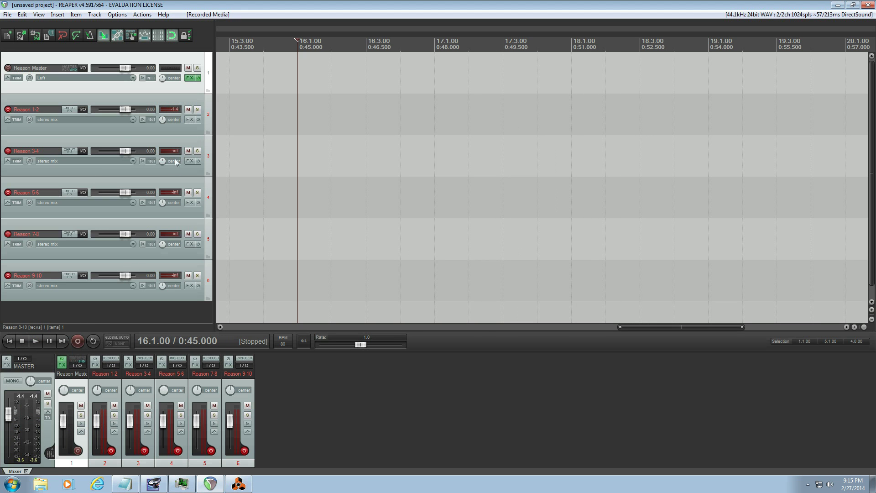
left_click(190, 78)
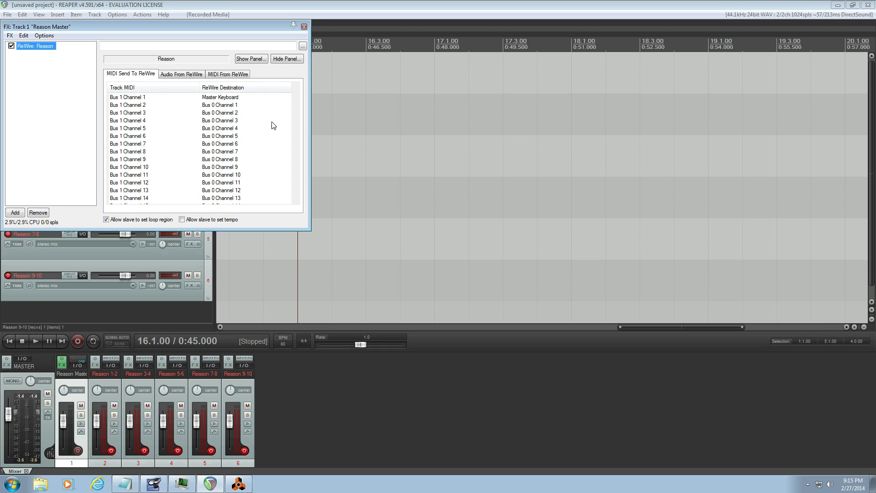
left_click(179, 75)
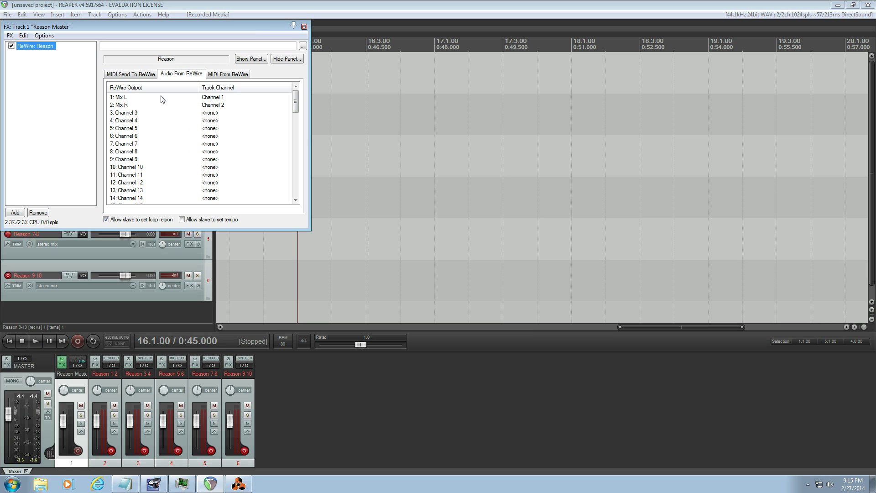
left_click(304, 27)
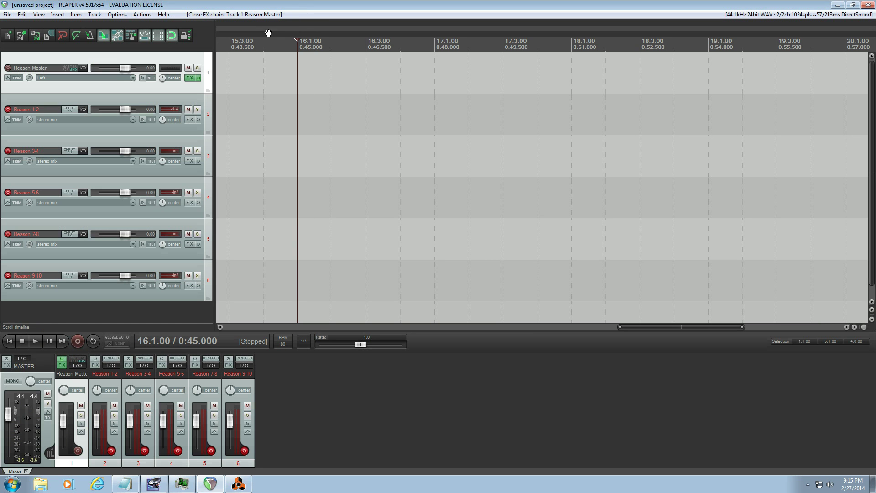
left_click(190, 78)
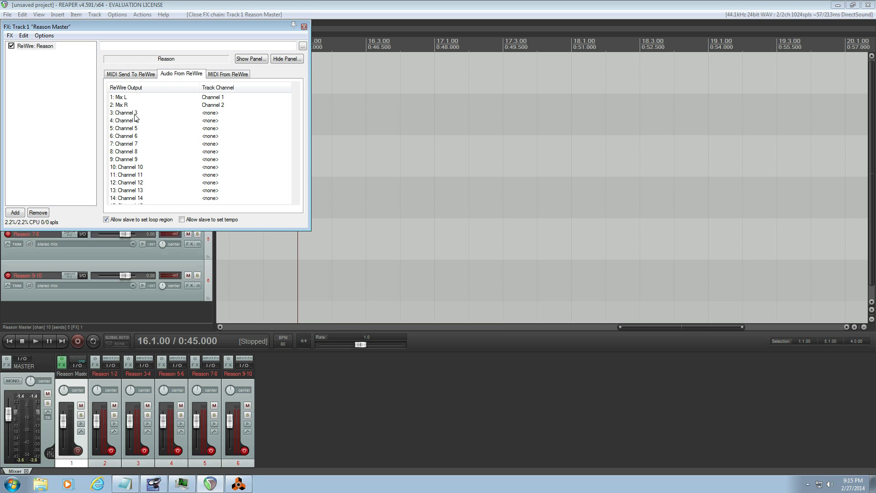
- Route ReWire outputs 3, 4, 5 and 6 to track channels 3–6
left_click(216, 114)
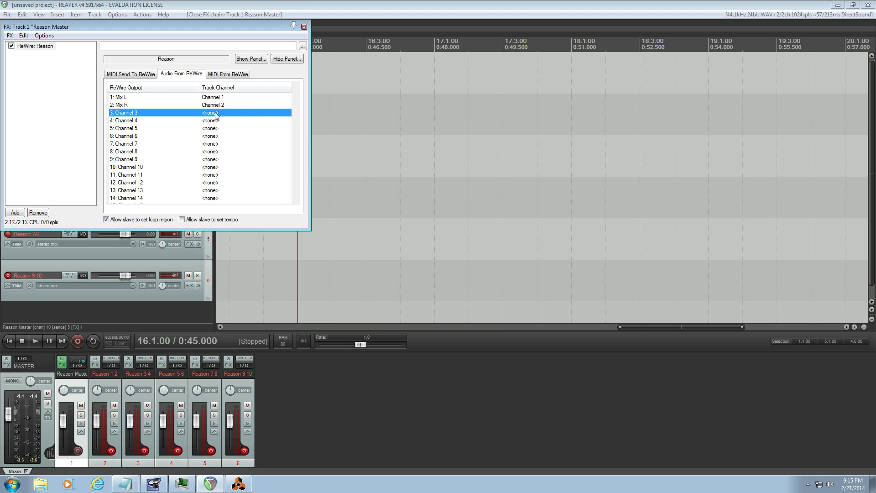
left_click(241, 148)
left_click(228, 121)
left_click(239, 166)
left_click(227, 130)
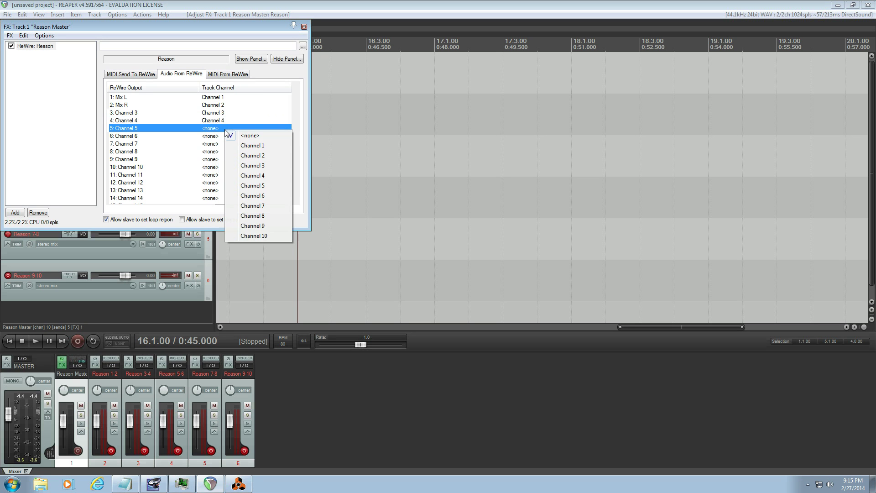
left_click(247, 185)
left_click(227, 129)
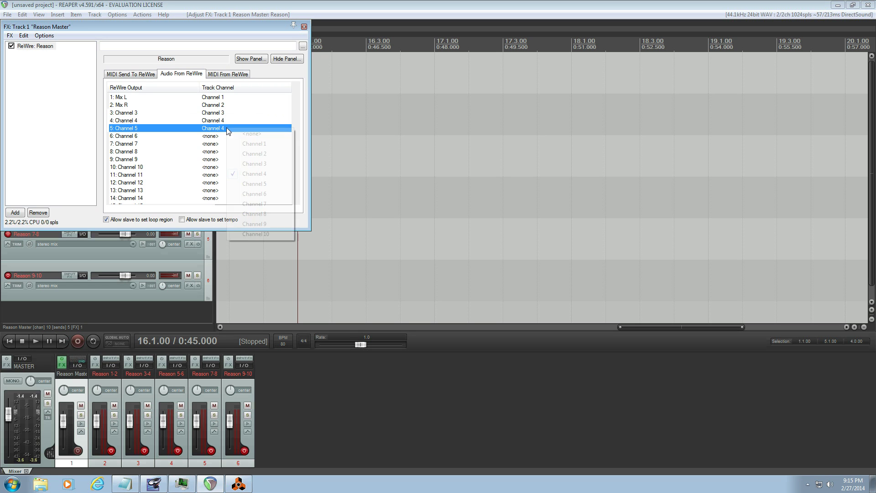
left_click(249, 185)
left_click(228, 136)
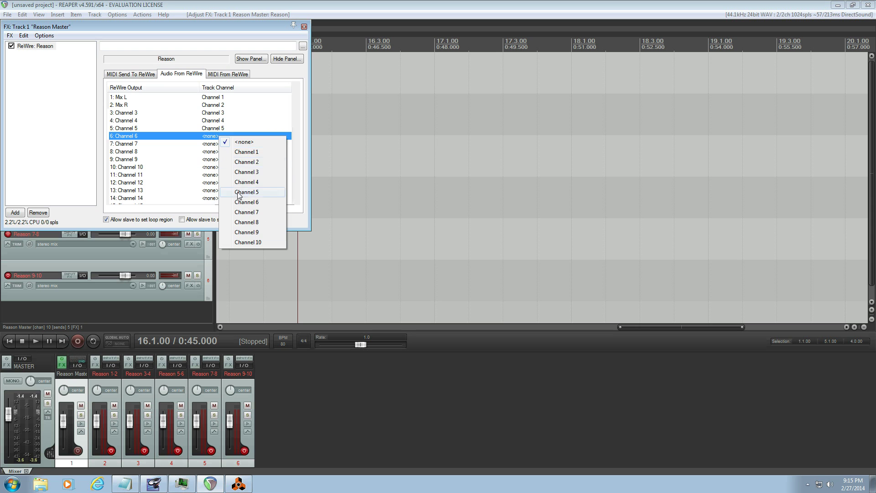
left_click(241, 198)
- Route ReWire outputs 7, 8, 9 and 10 to track channels 7–10
left_click(220, 146)
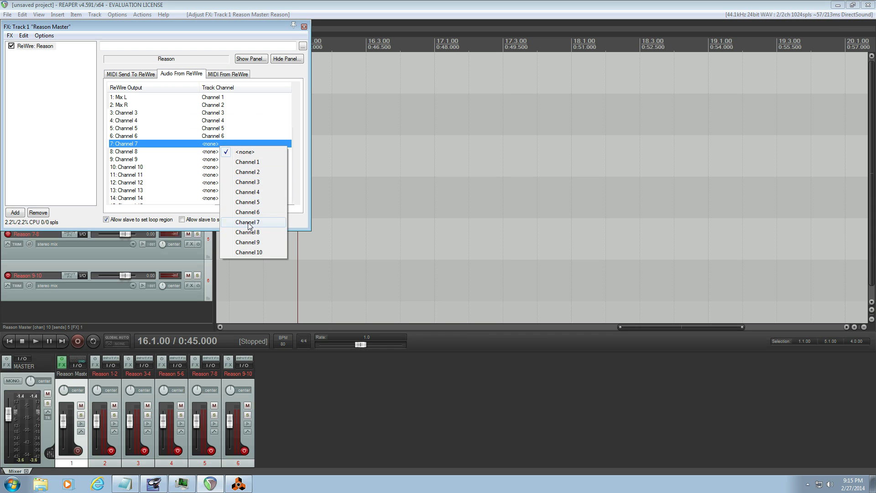
right_click(228, 226)
left_click(220, 153)
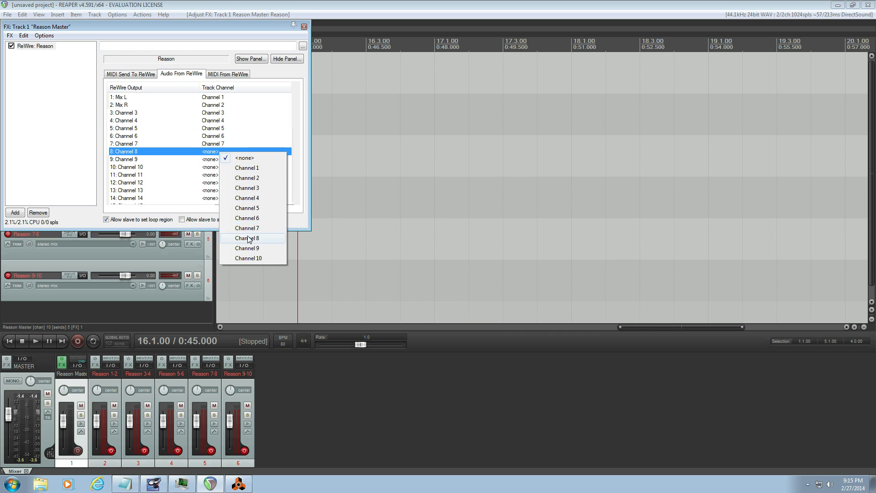
right_click(247, 237)
left_click(224, 161)
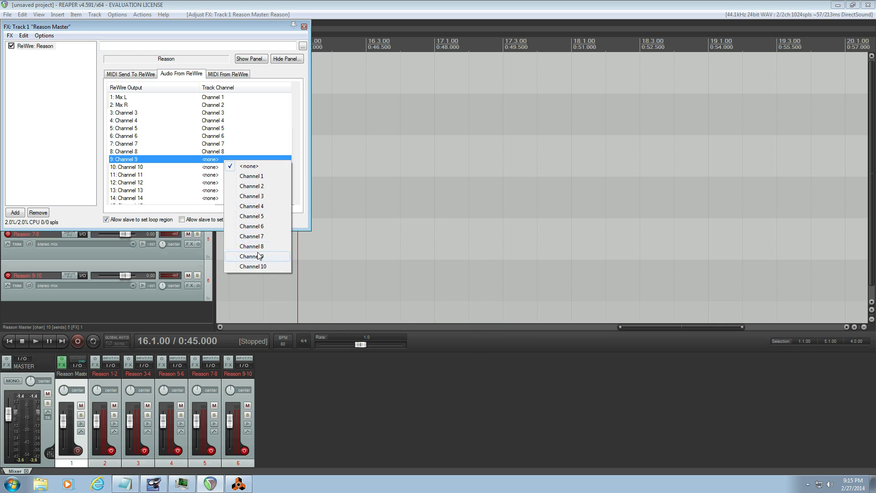
right_click(255, 253)
left_click(217, 168)
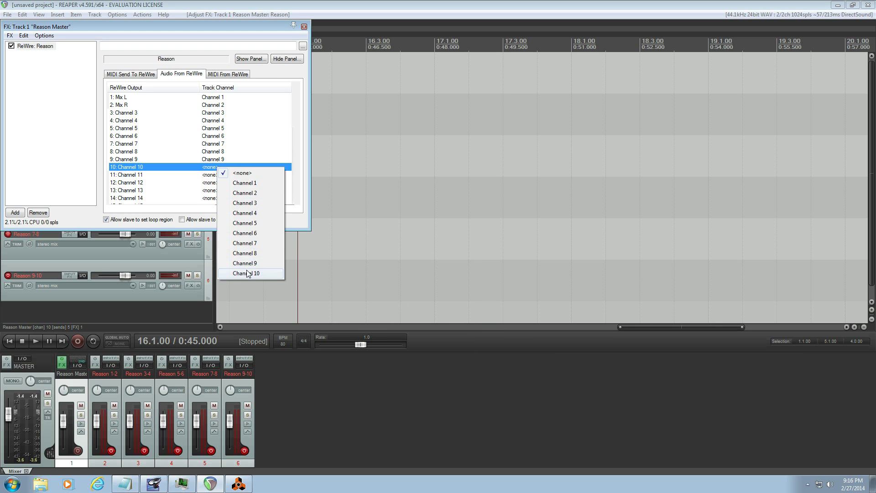
right_click(253, 270)
left_click(216, 171)
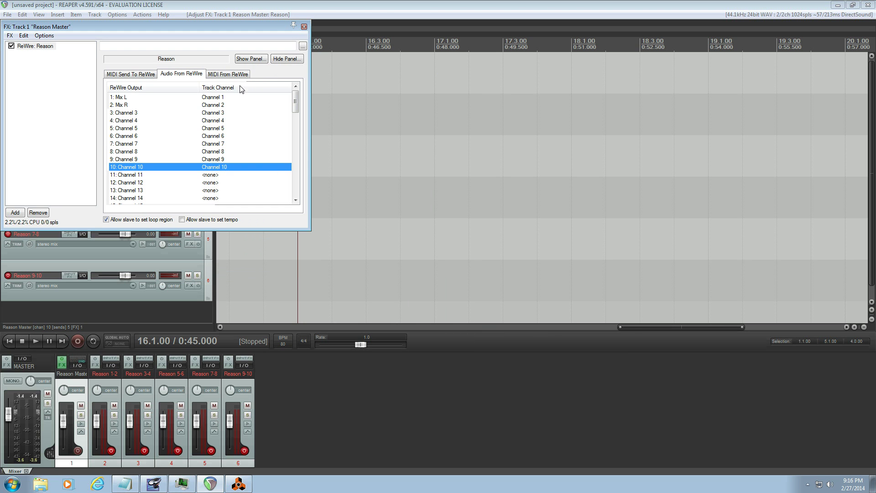
- Close the Reason Master effects window and delete the old recorded takes
left_click(303, 26)
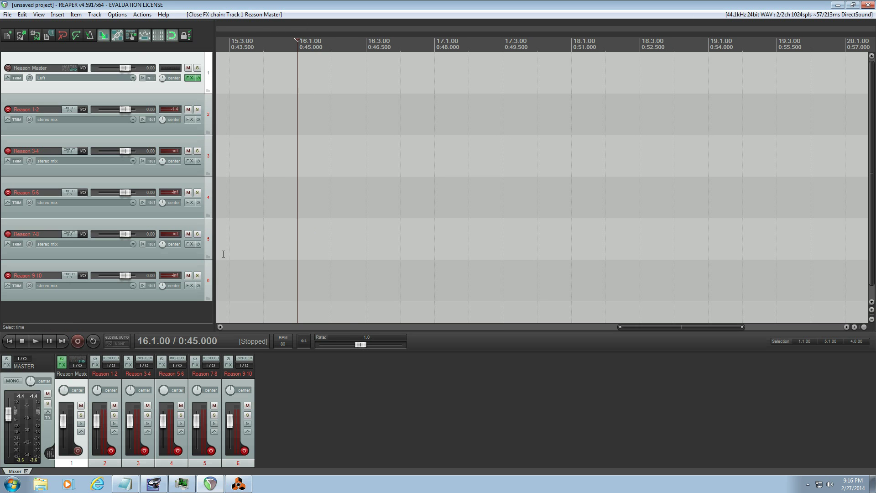
left_click(14, 340)
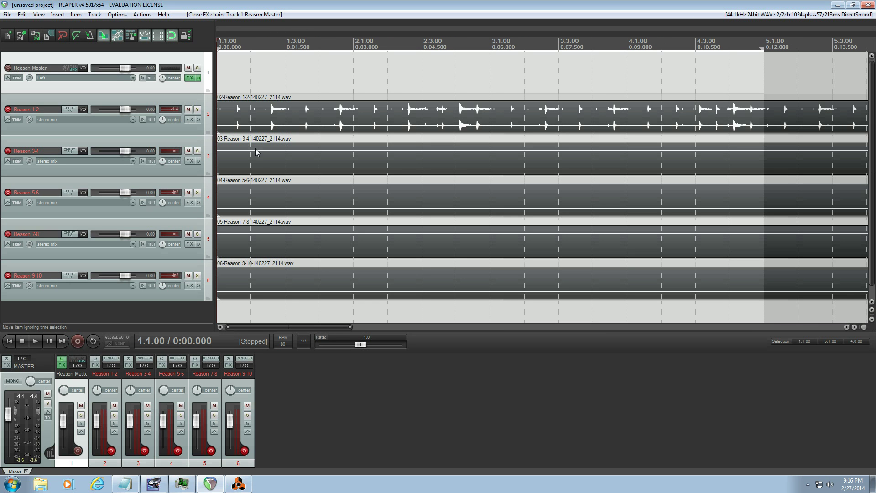
left_click(322, 127)
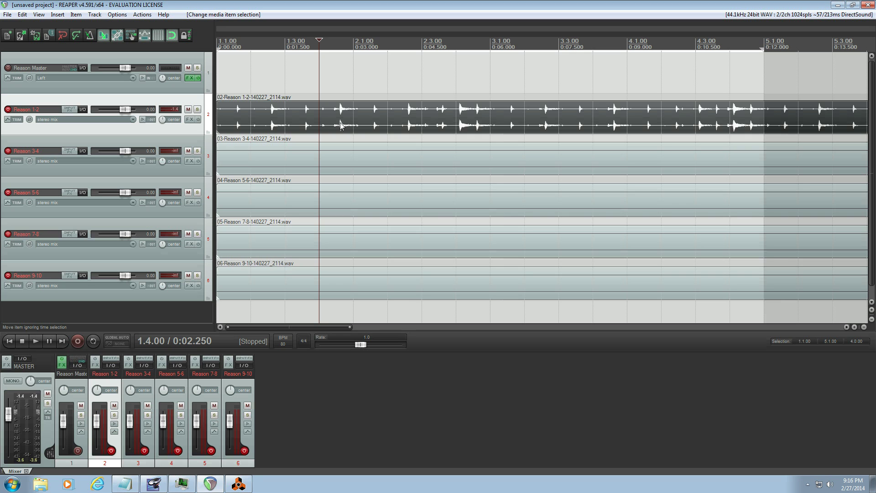
key("Delete")
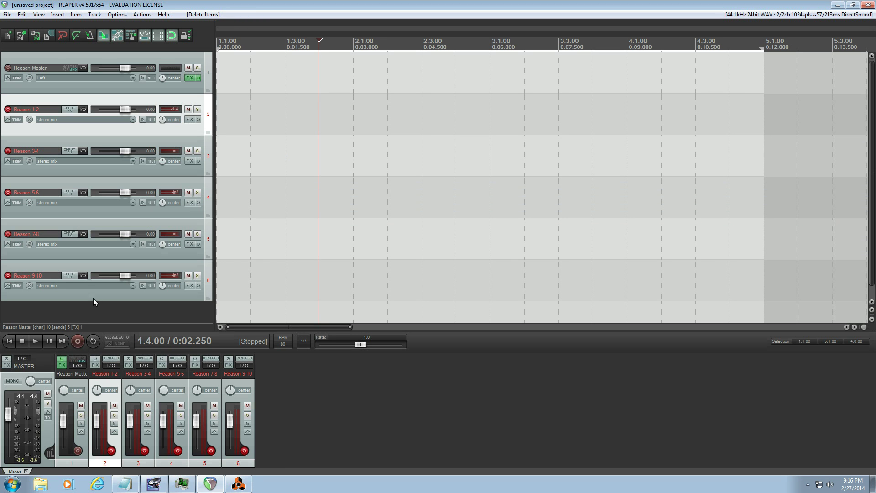
- Start a new recording from the project start, then select the Reason 7-8 and Reason 1-2 tracks
left_click(10, 341)
left_click(79, 341)
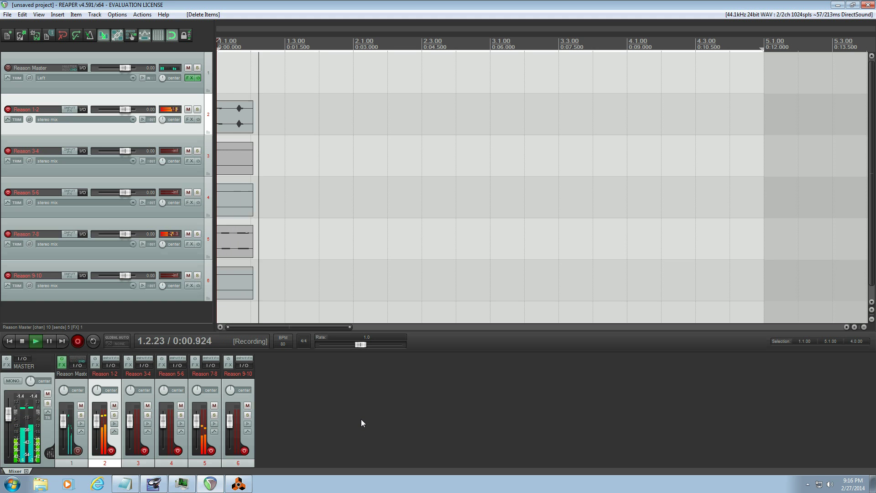
left_click(84, 253)
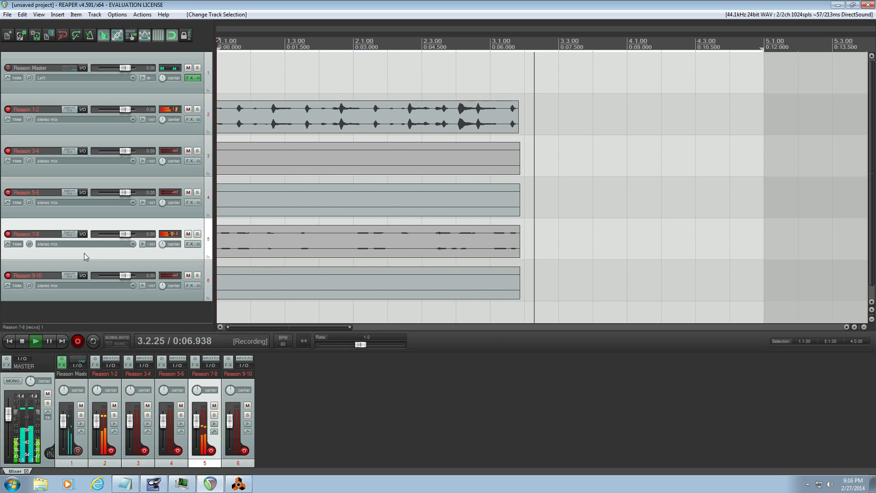
left_click(150, 128)
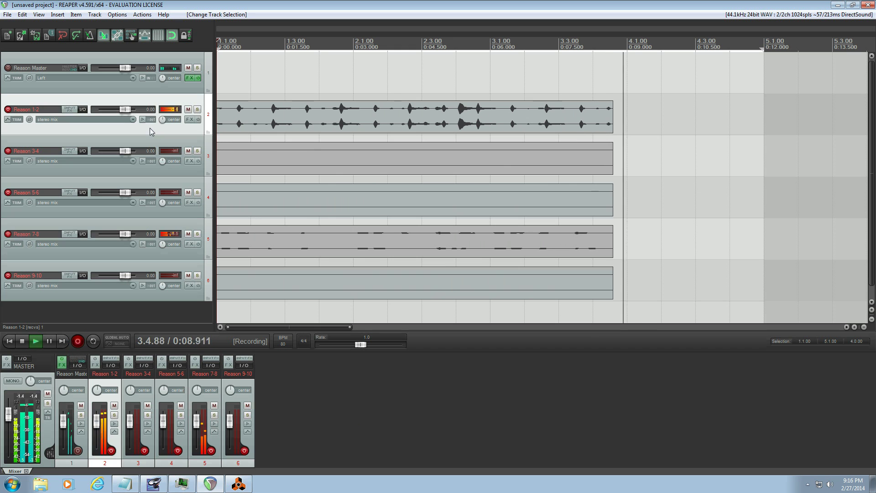
- Rename track Reason 1-2 to 'Drums' and track Reason 7-8 to 'Synth 1'
double_click(43, 110)
type("Drums")
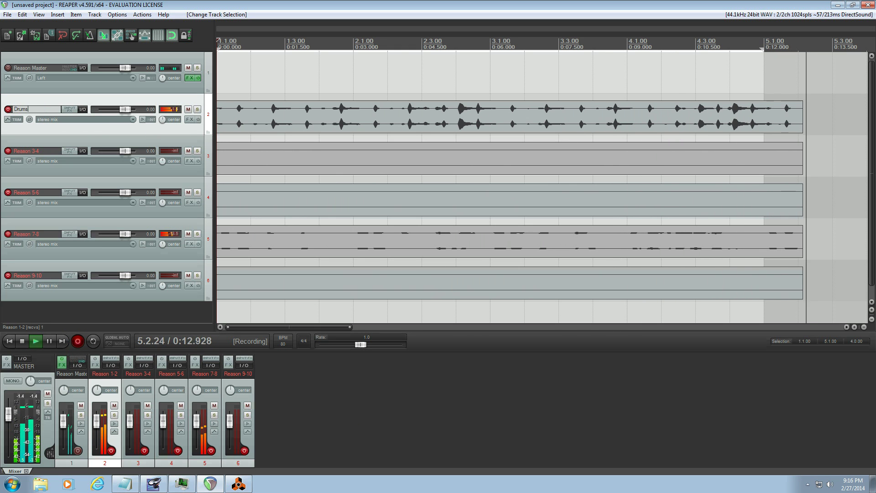
key("Return")
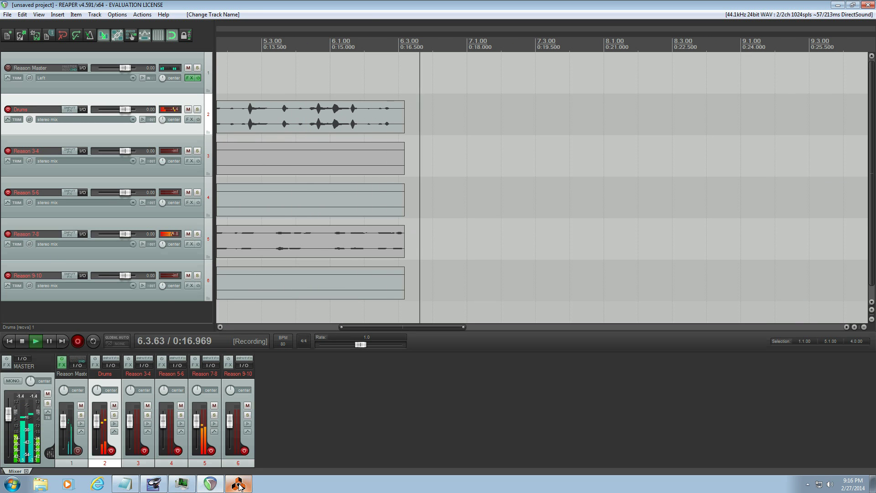
double_click(43, 233)
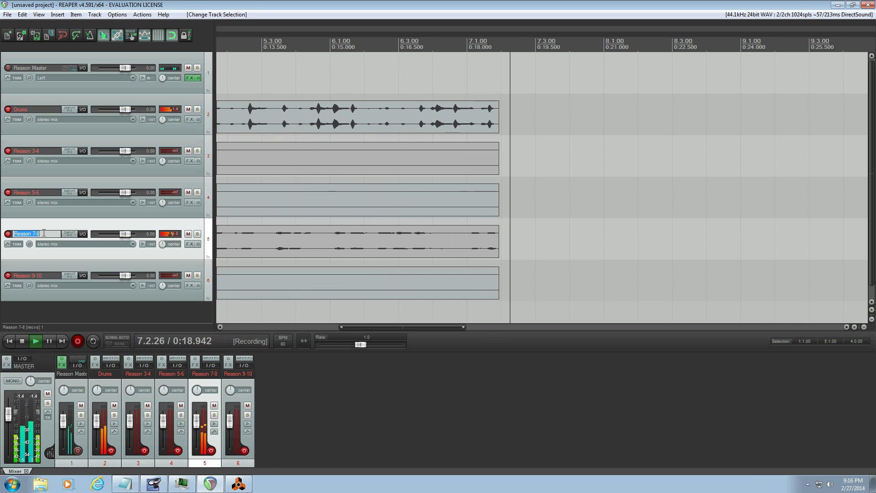
type("Synth 1")
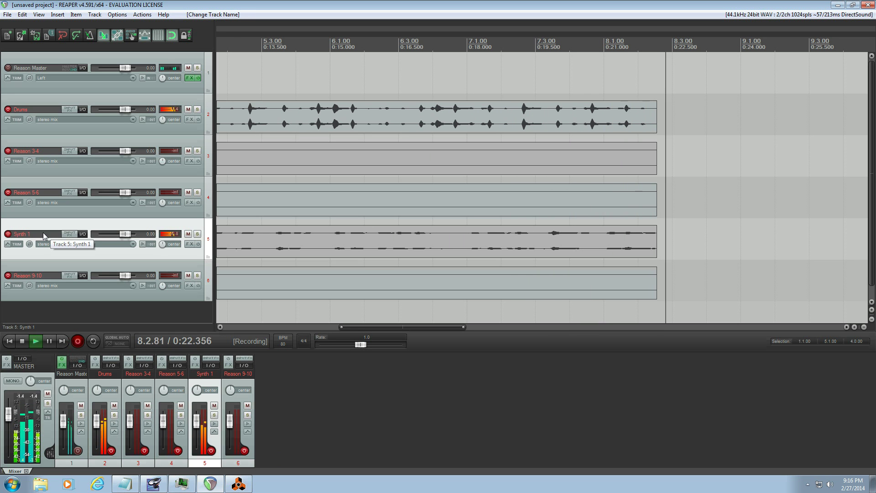
key("Return")
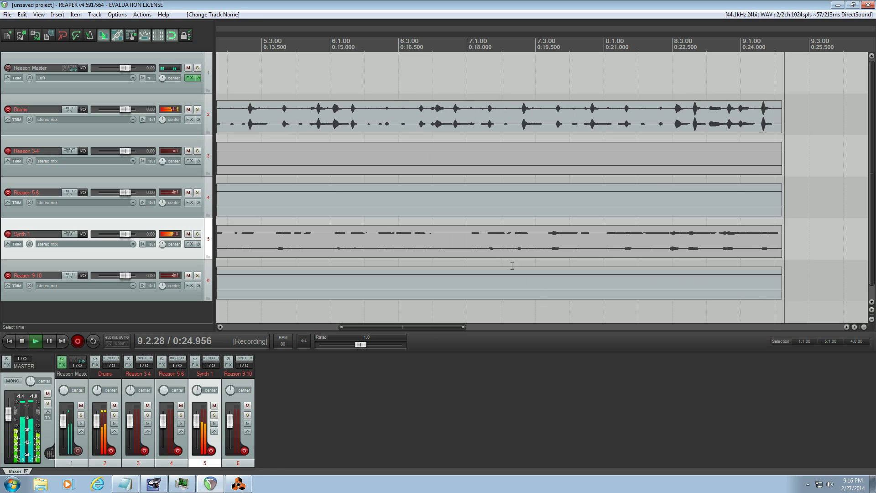
- Jump the Reason No Stalgia song ahead to bar 16, then return to REAPER
left_click(238, 483)
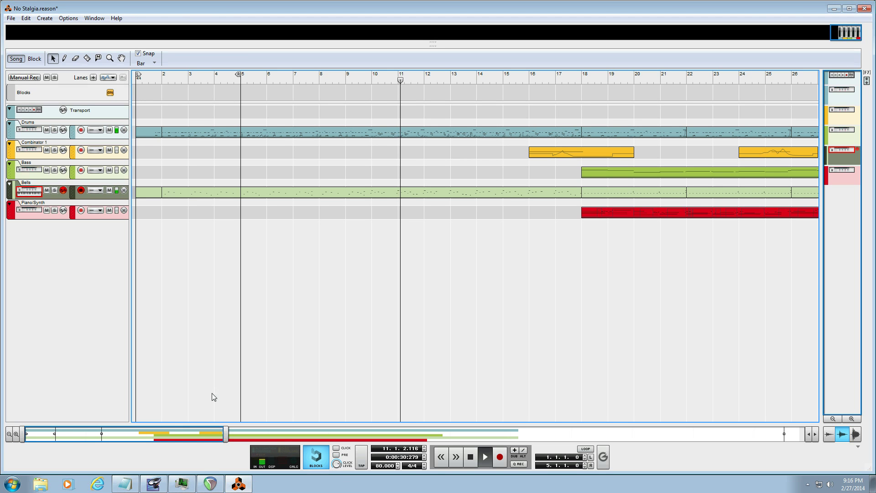
left_click(529, 82)
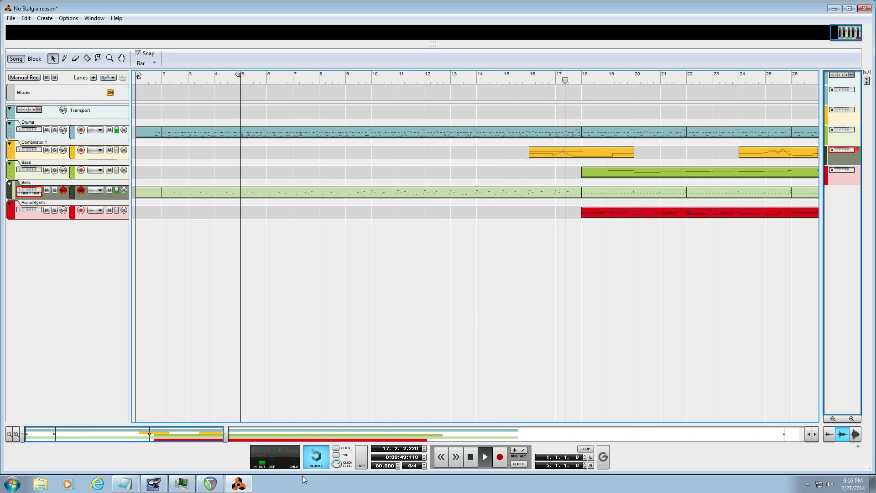
left_click(210, 484)
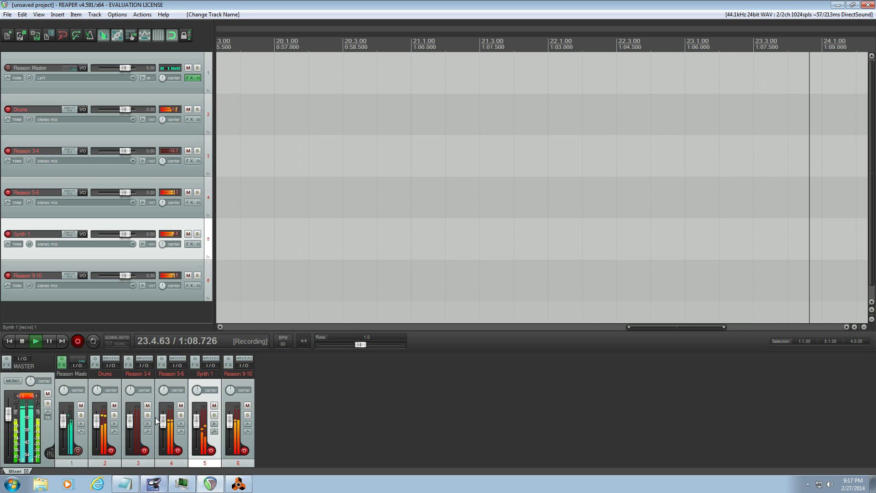
- Stop the recording, return to the project start and bring Reason forward
left_click(21, 341)
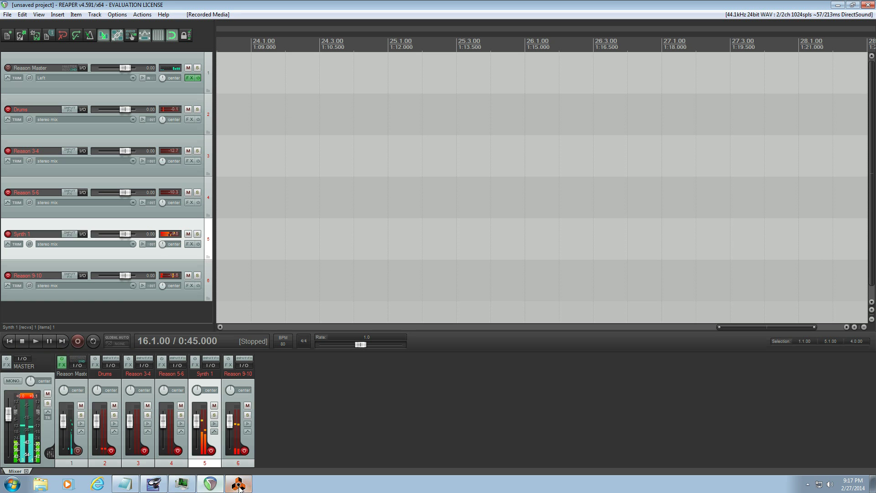
left_click(9, 342)
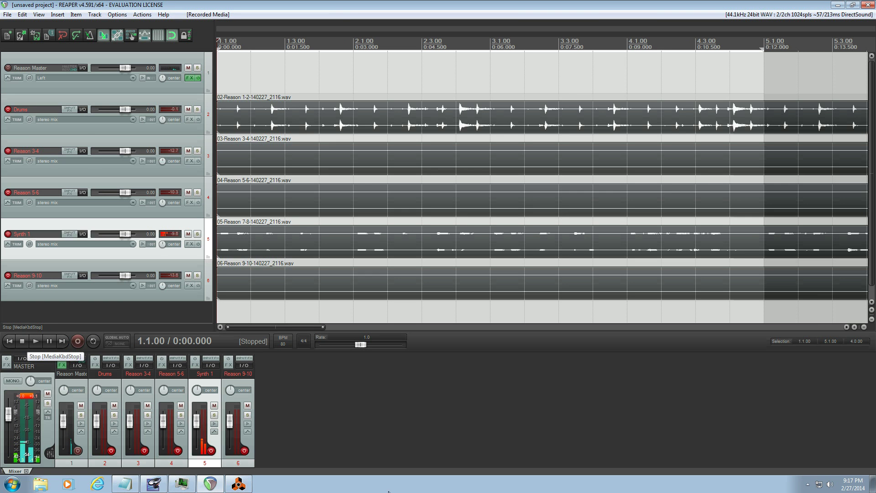
left_click(238, 483)
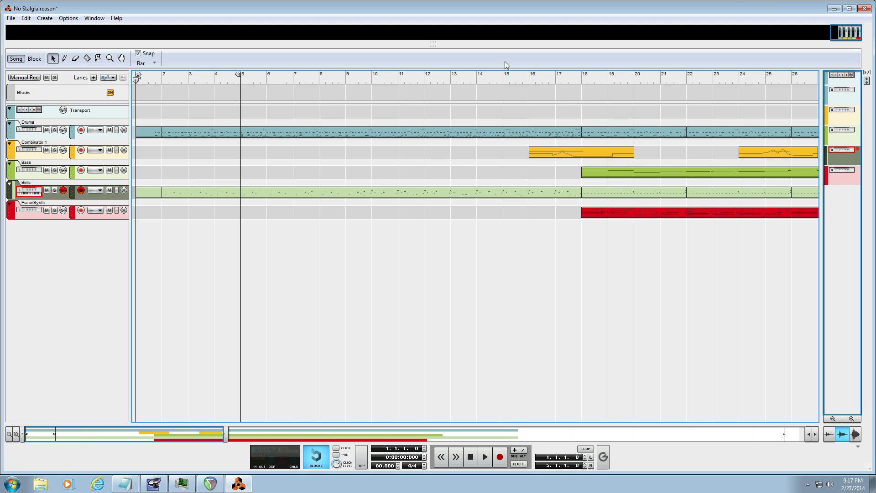
- Quit Reason without saving changes to No Stalgia.reason
left_click(864, 8)
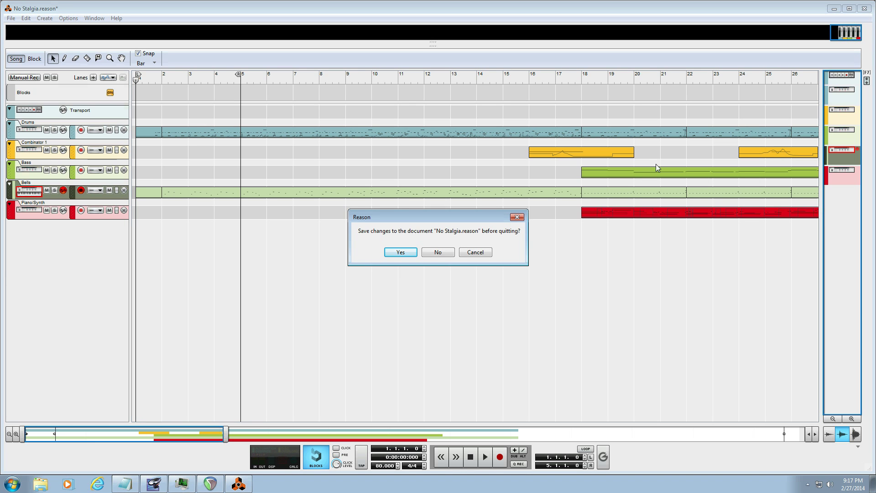
left_click(445, 254)
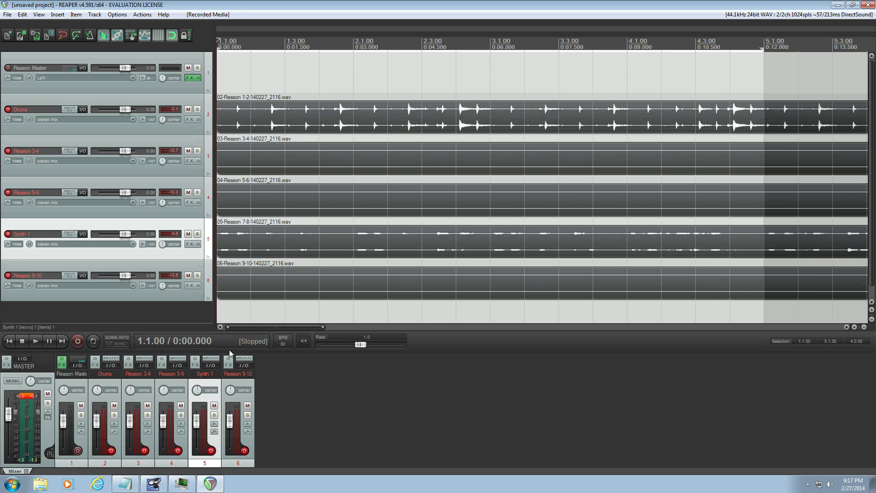
- Play back the five new takes, zoom out to the whole recording, and stop at bar 11
left_click(34, 341)
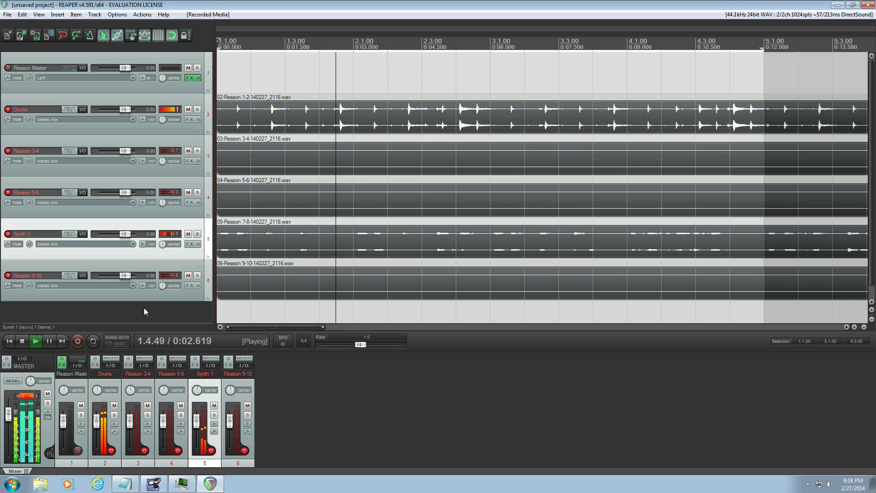
left_click(864, 327)
left_click(864, 327)
left_click(864, 327)
left_click(864, 328)
left_click(864, 328)
left_click(864, 327)
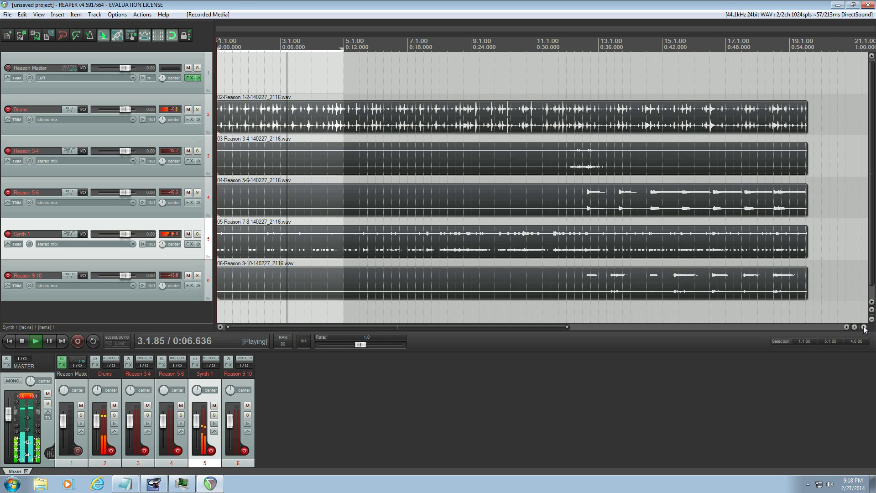
left_click(536, 46)
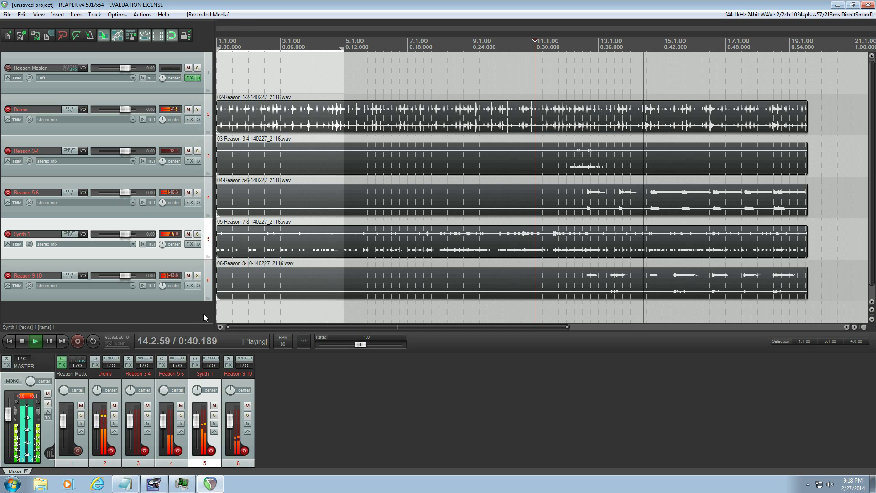
left_click(22, 340)
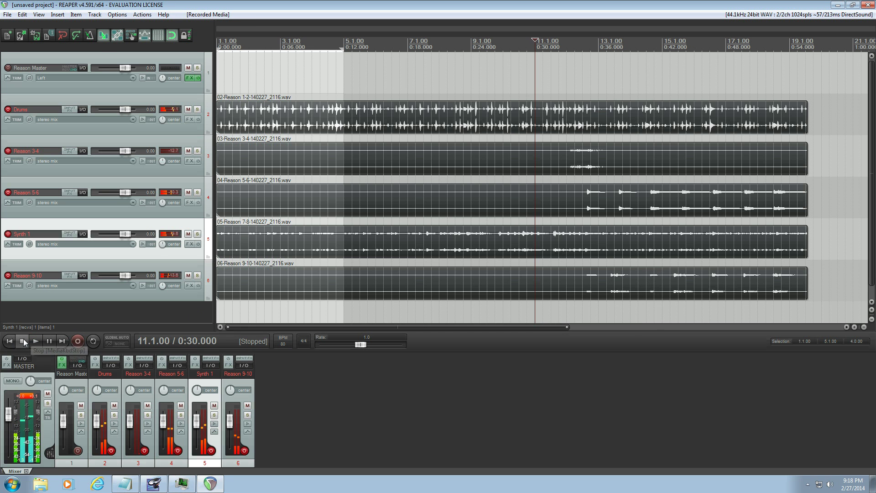
left_click(153, 483)
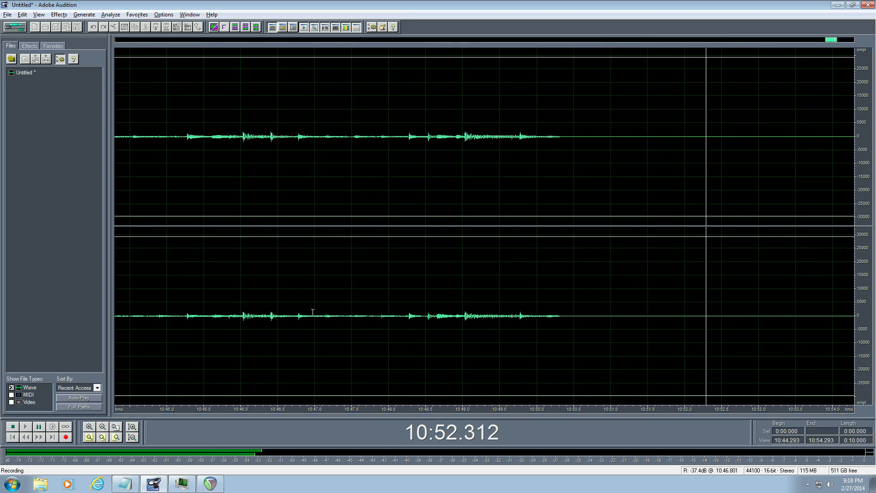